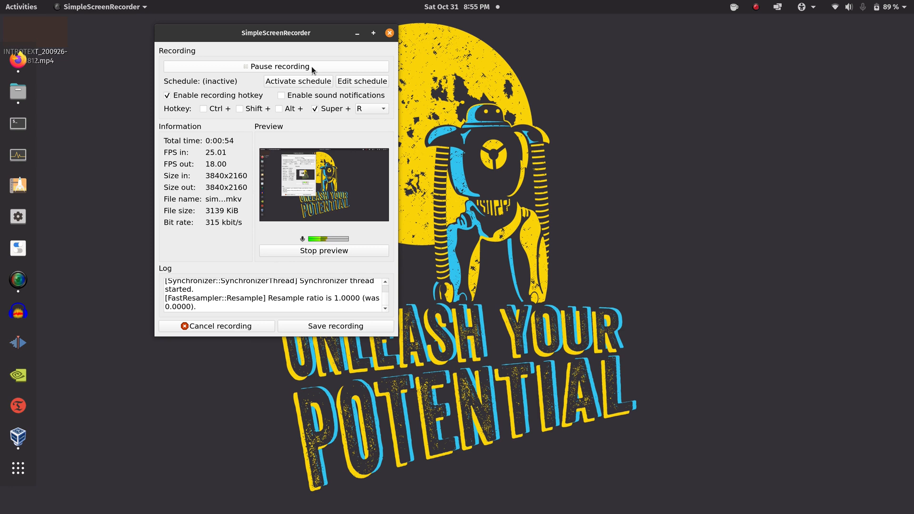
Minimize the SimpleScreenRecorder window while the recording keeps running
click(357, 33)
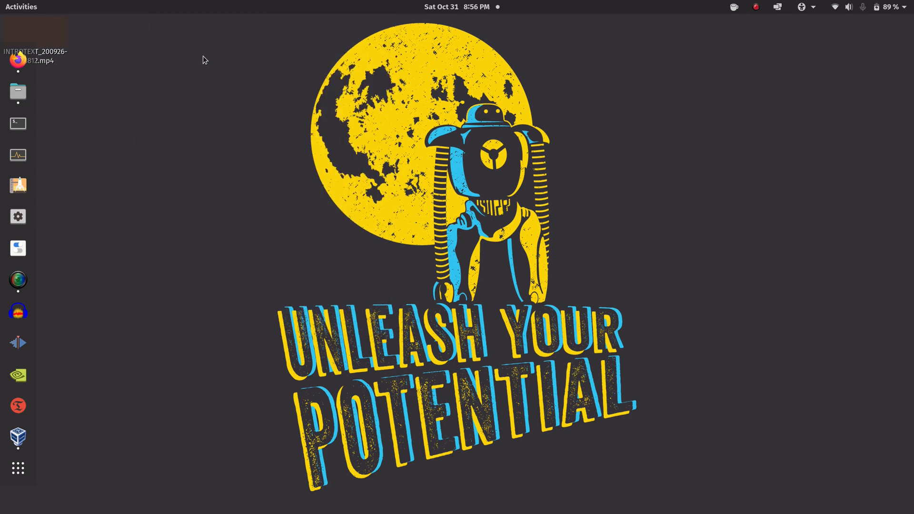
Return to Firefox's 'etcher' Google results and open the balenaEtcher website at balena.io/etcher
click(17, 60)
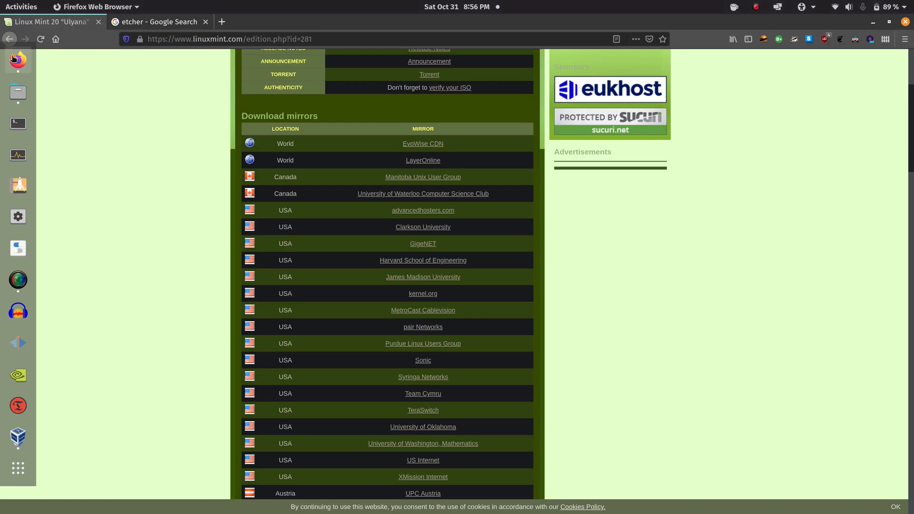
click(171, 22)
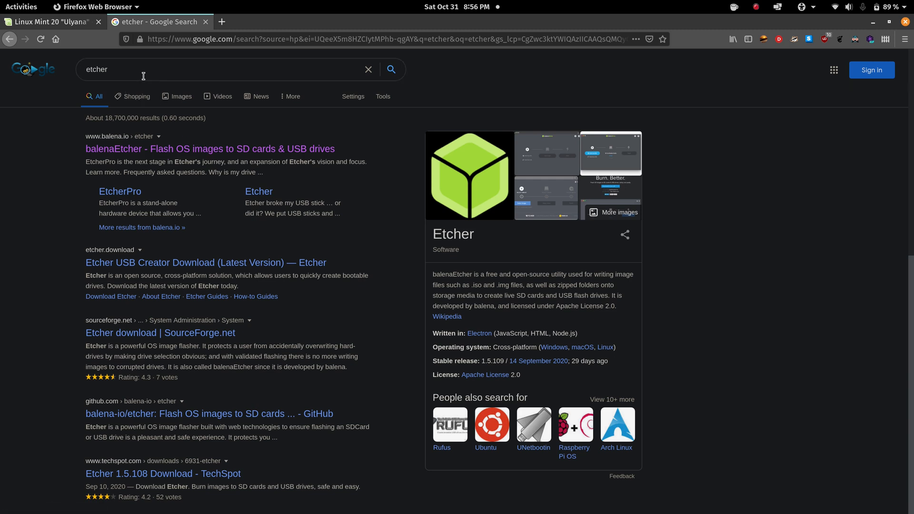
click(148, 149)
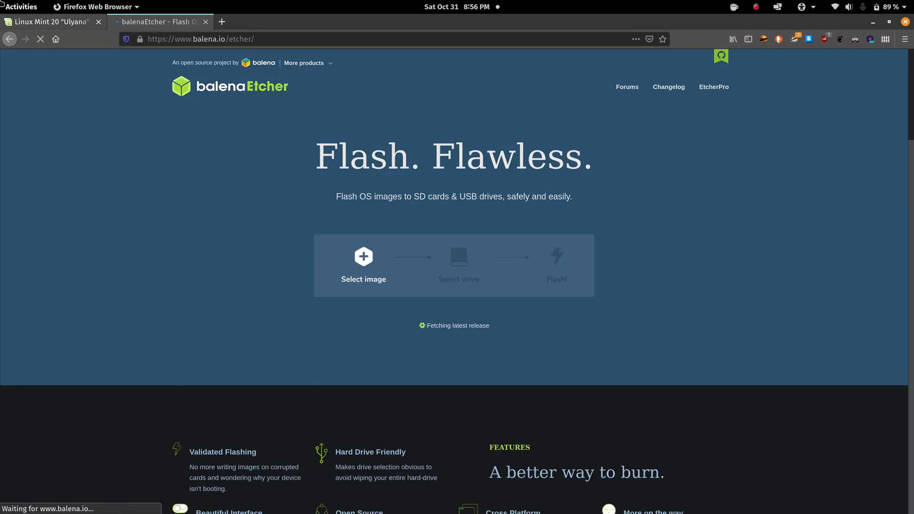
Download balenaEtcher 1.5.109 for Linux x64, then dismiss the zip download prompt
mouse_move(1, 2)
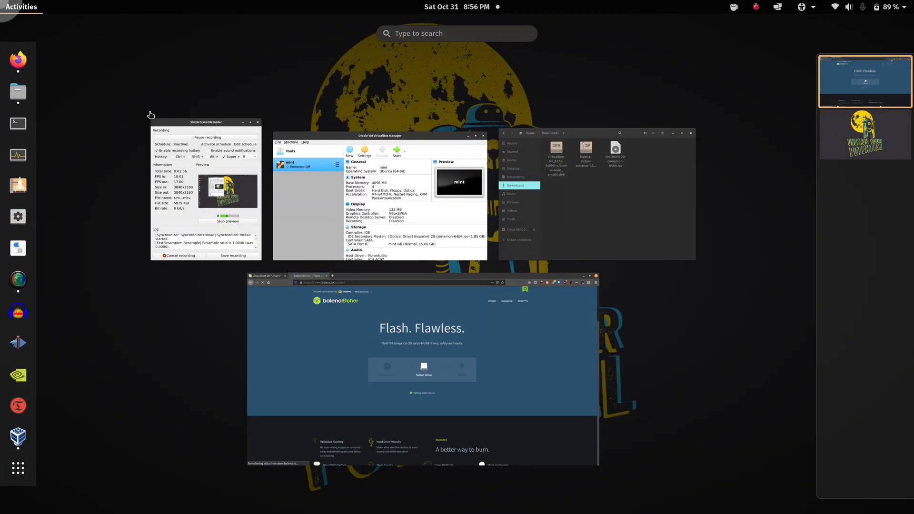
click(382, 308)
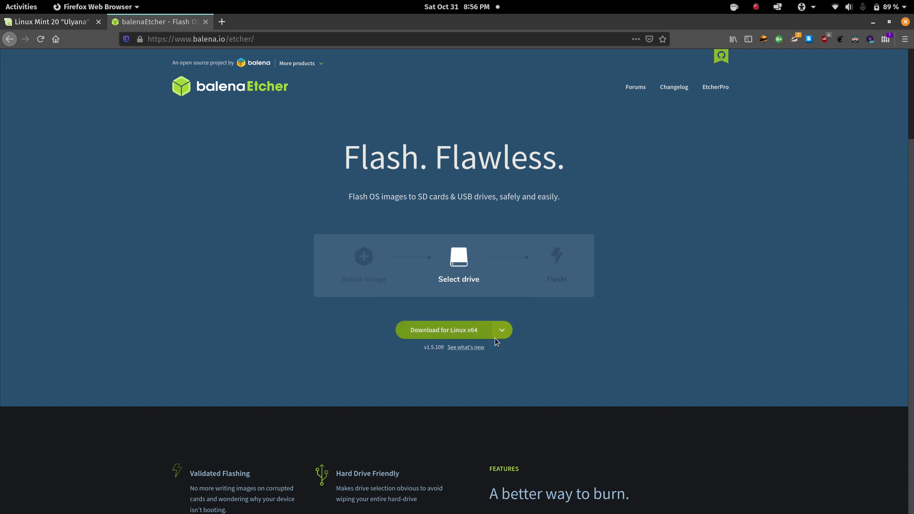
click(503, 331)
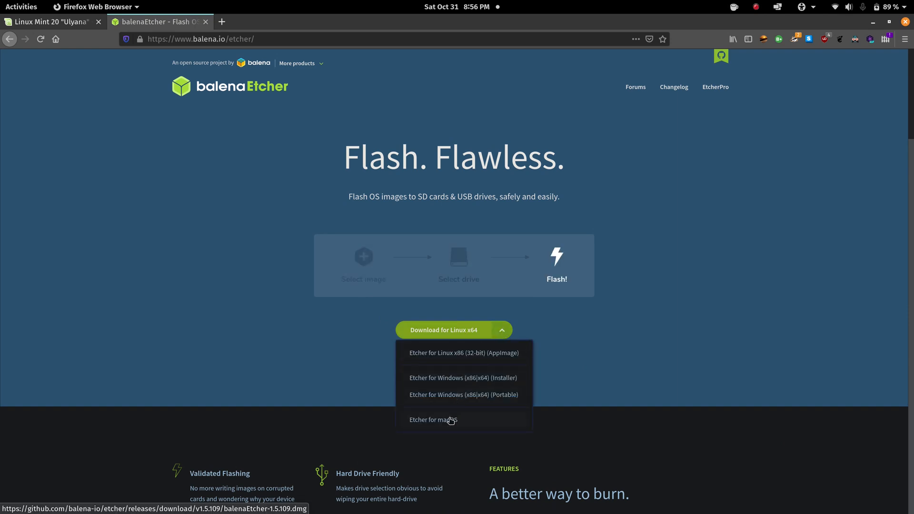
click(537, 327)
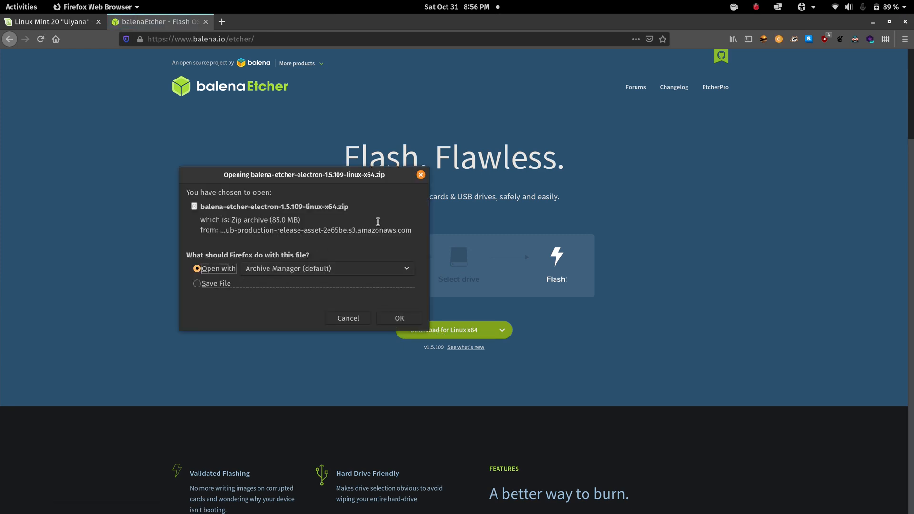
click(422, 177)
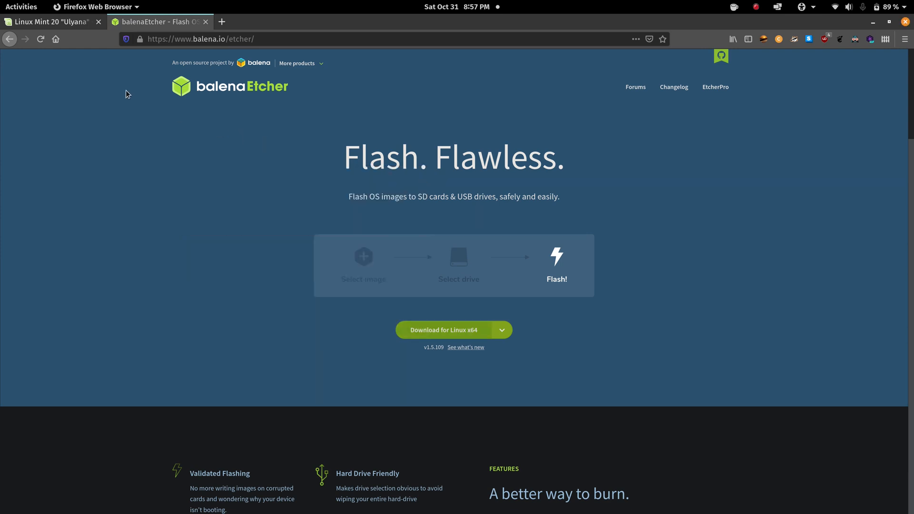
Go from the Linux Mint 20 Cinnamon mirrors page to the linuxmint.com home page
click(67, 28)
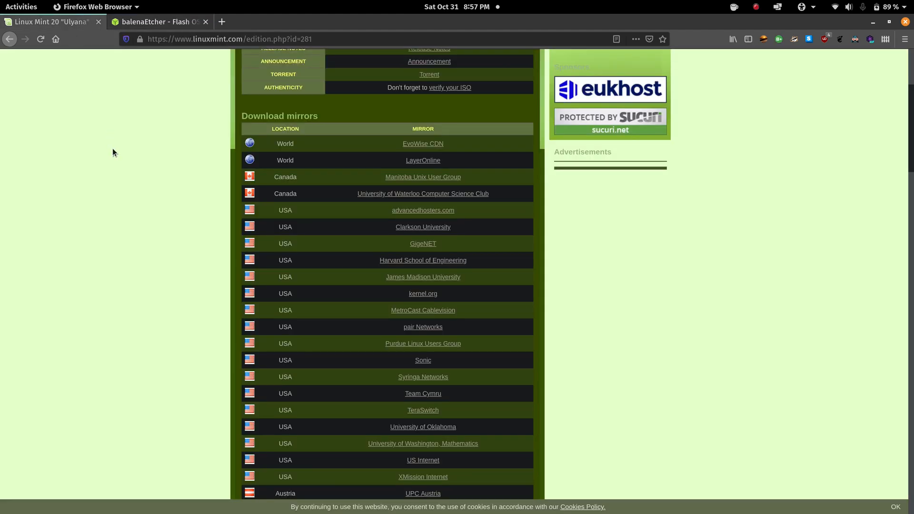
scroll(113, 149, up, 3)
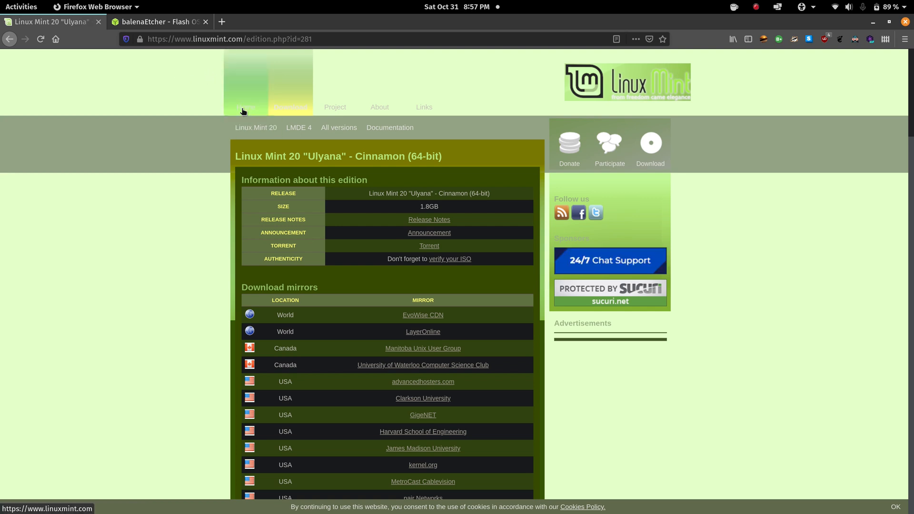
click(243, 111)
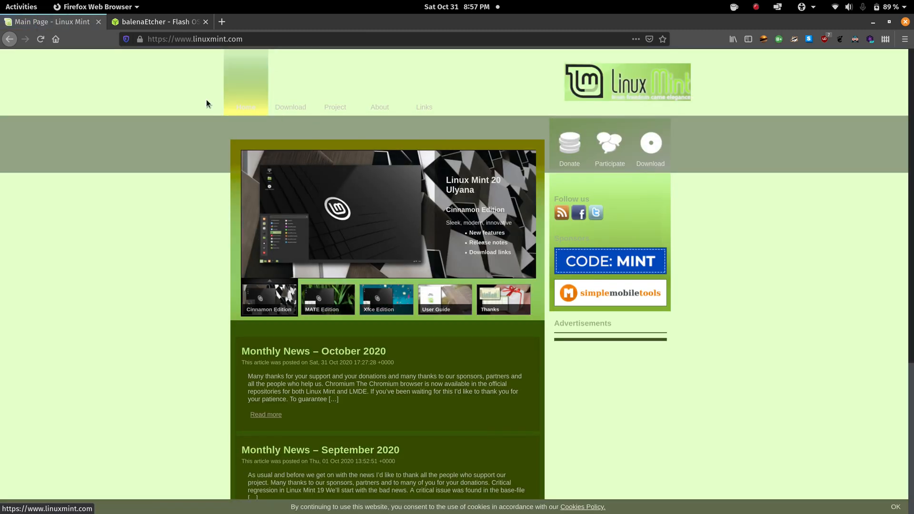
click(206, 39)
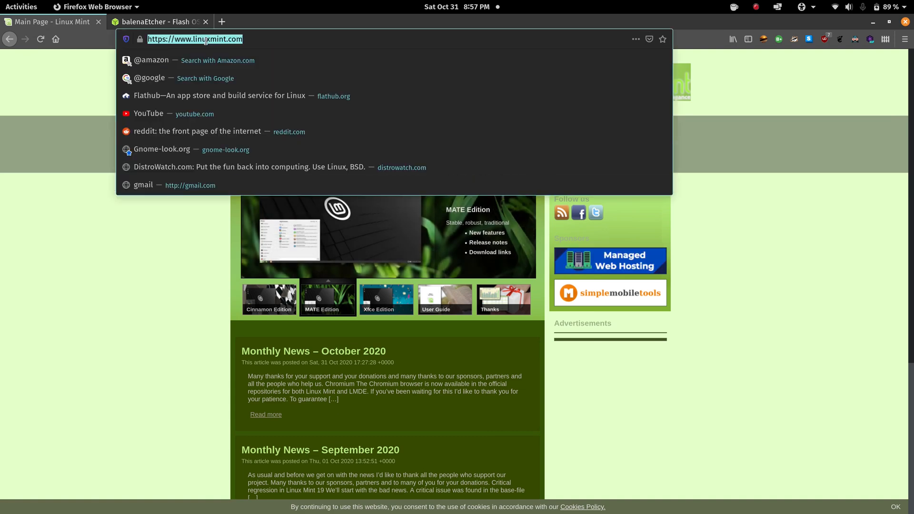
Search Google for 'download linux mint'
text(google)
key(Return)
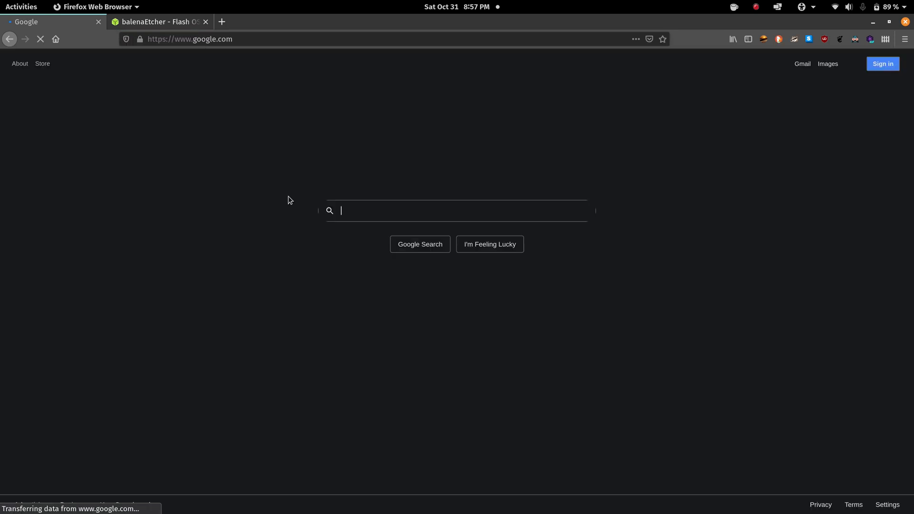
click(356, 212)
text(down)
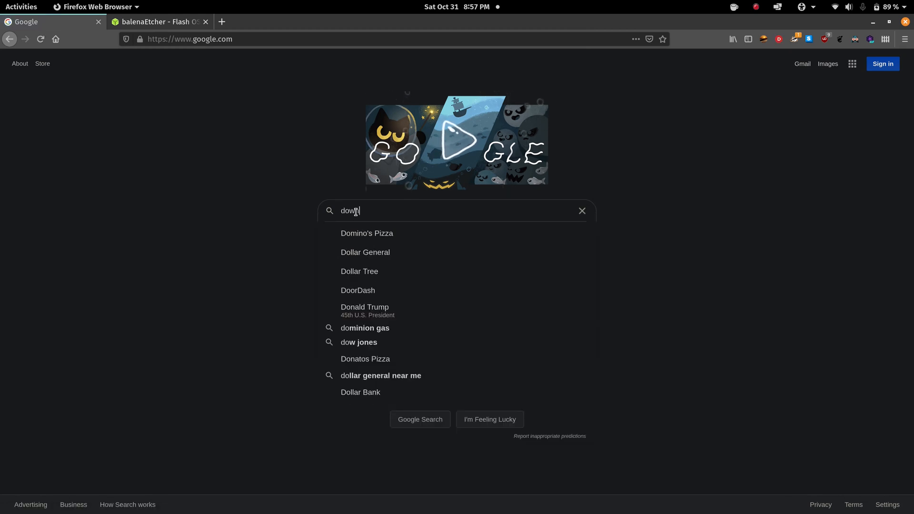
text(load li)
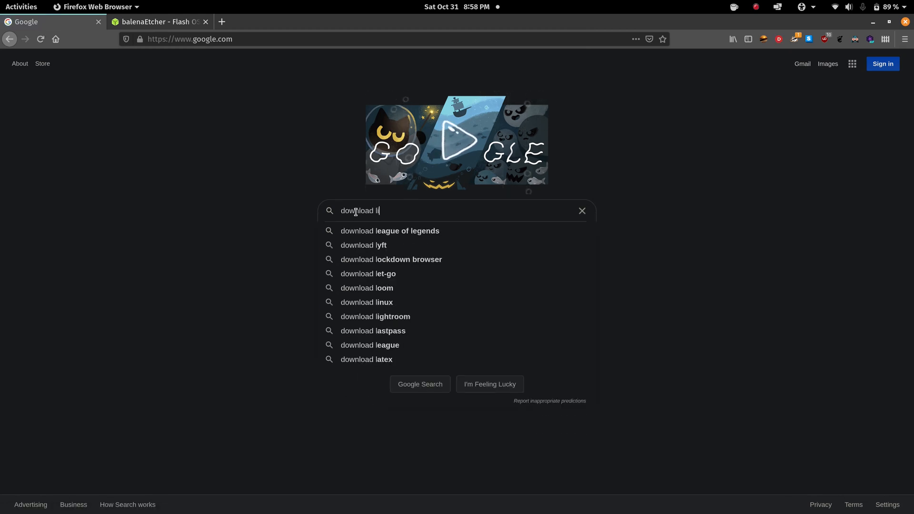
text(nux mint)
key(Return)
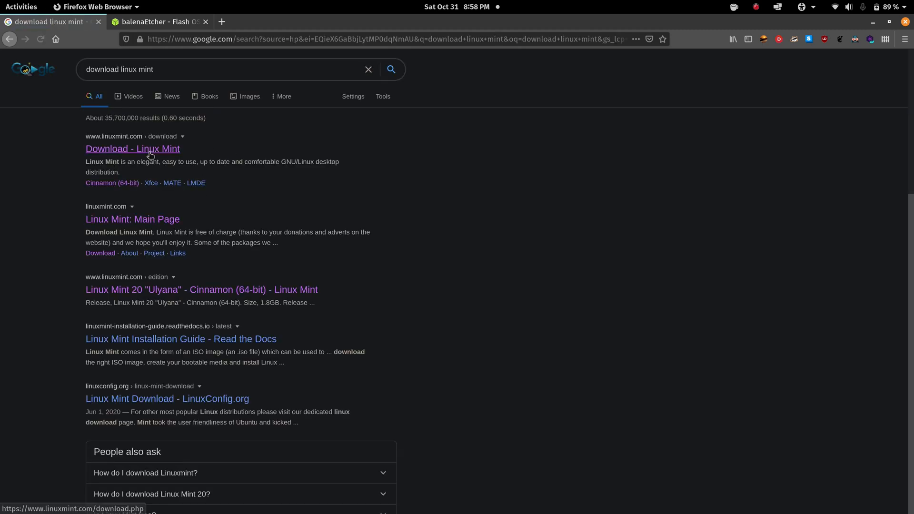
Open the 'Download - Linux Mint' result and the Linux Mint 20 Cinnamon edition page
click(150, 153)
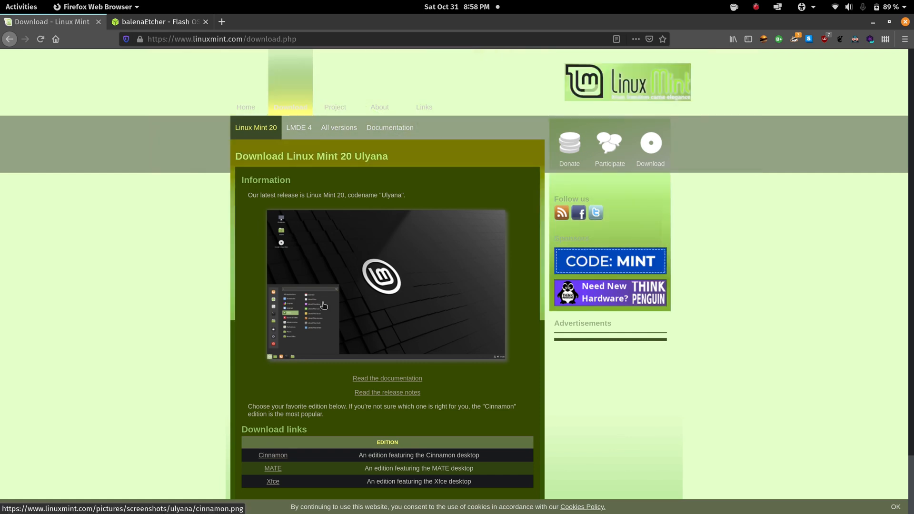
scroll(324, 306, down, 2)
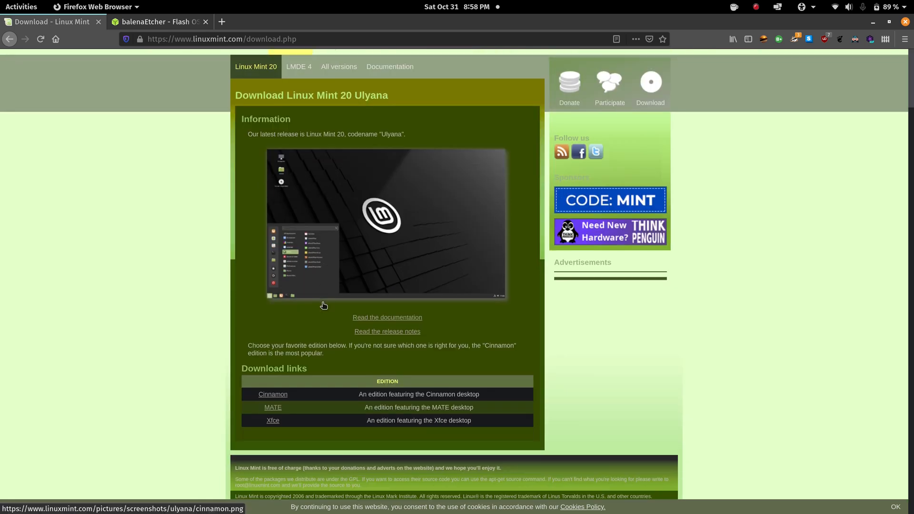
click(277, 398)
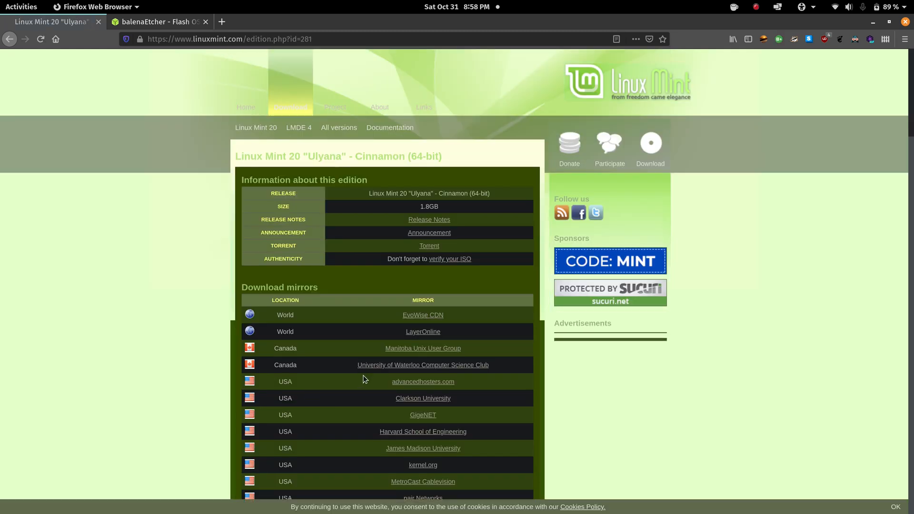
Start the Cinnamon ISO download from the advancedhosters.com mirror, dismiss the prompt, and minimize Firefox
scroll(368, 384, down, 3)
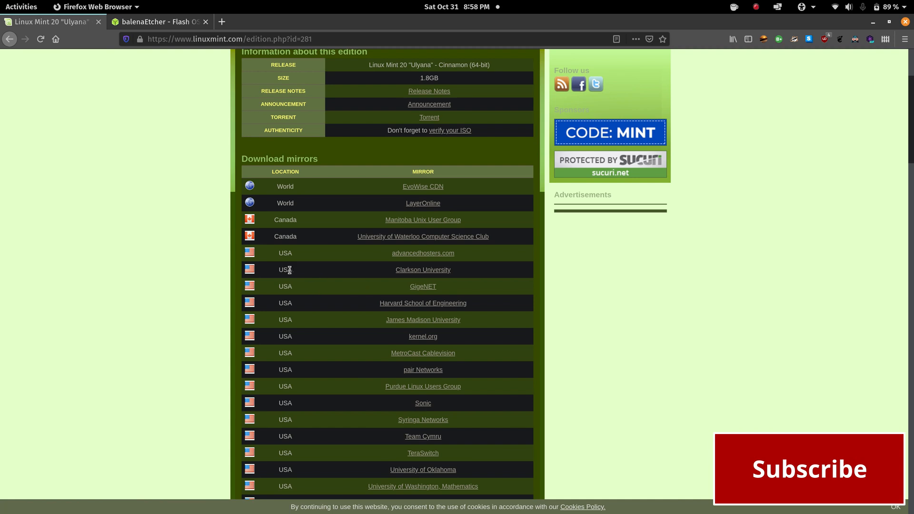
click(416, 252)
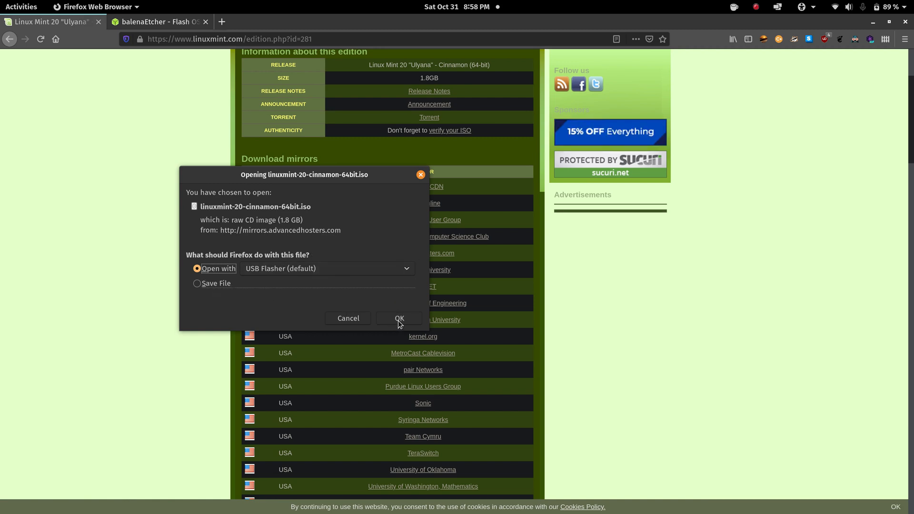
click(420, 176)
click(878, 23)
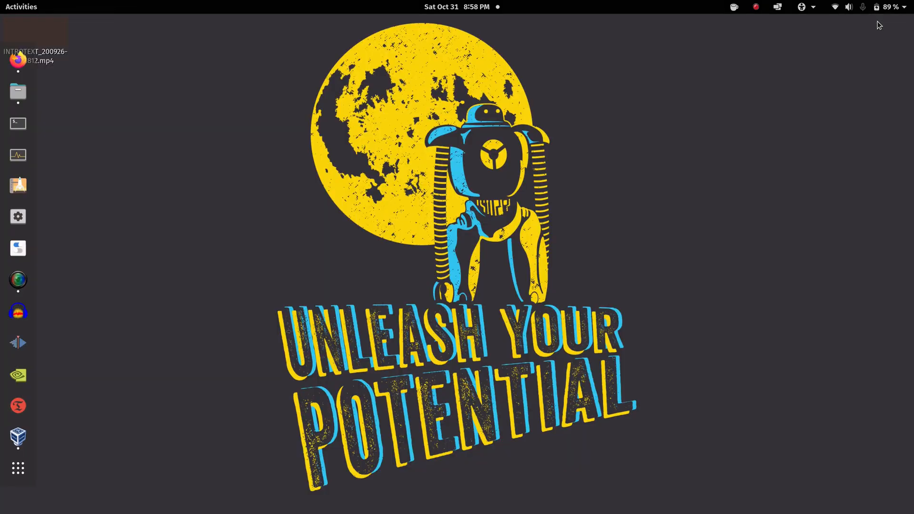
Extract the balena-etcher zip in Downloads and launch balenaEtcher-1.5.109-x64.AppImage from it
click(20, 95)
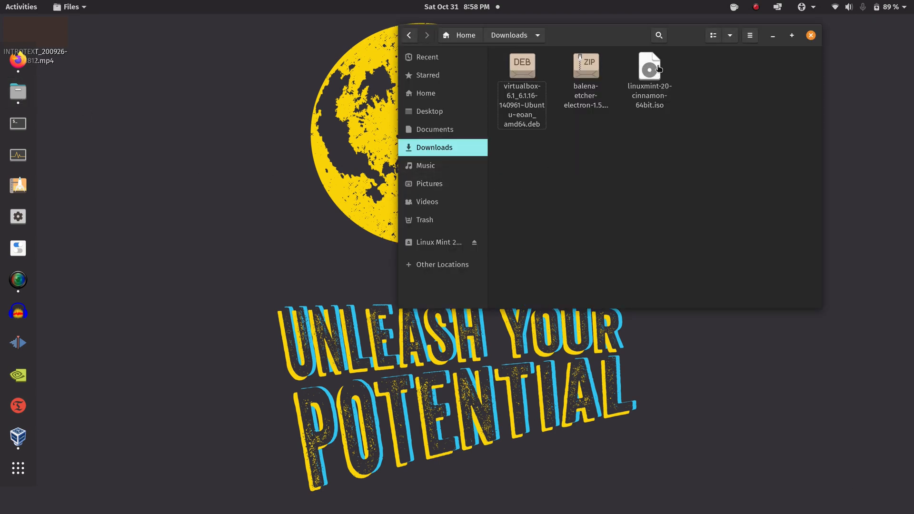
right_click(584, 71)
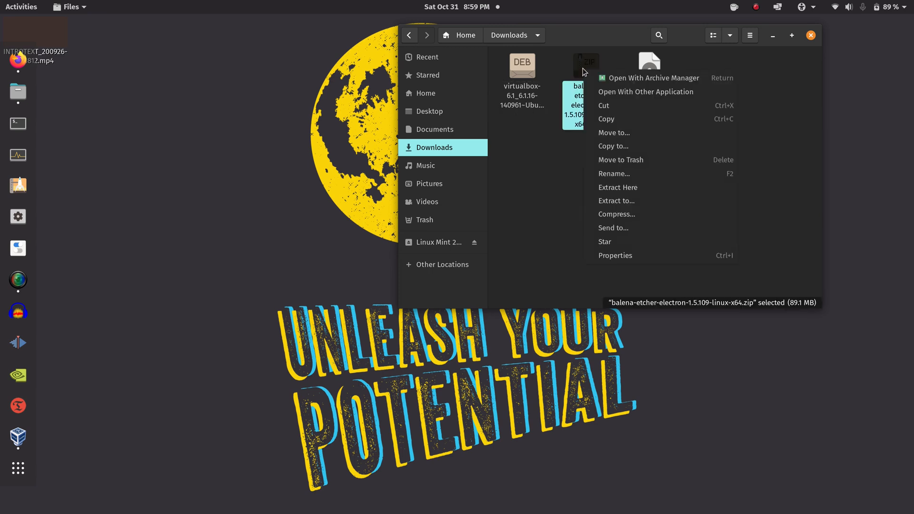
click(620, 187)
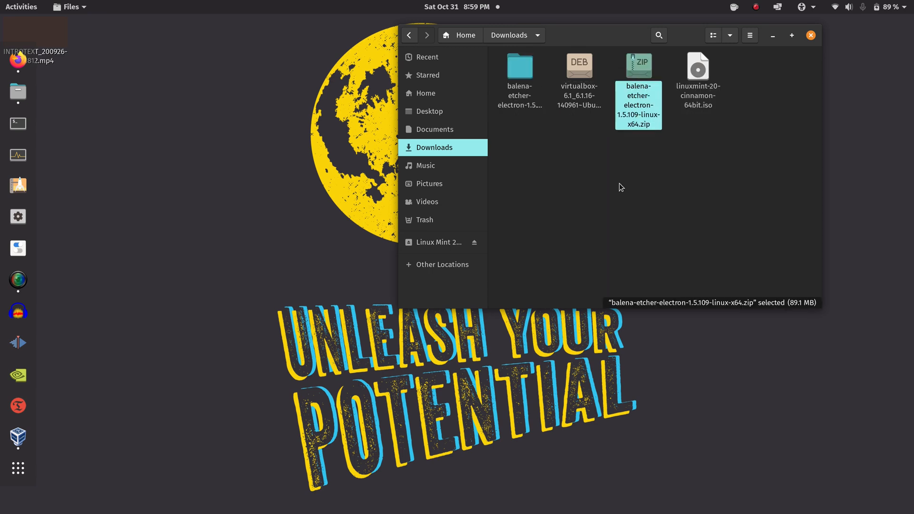
double_click(523, 72)
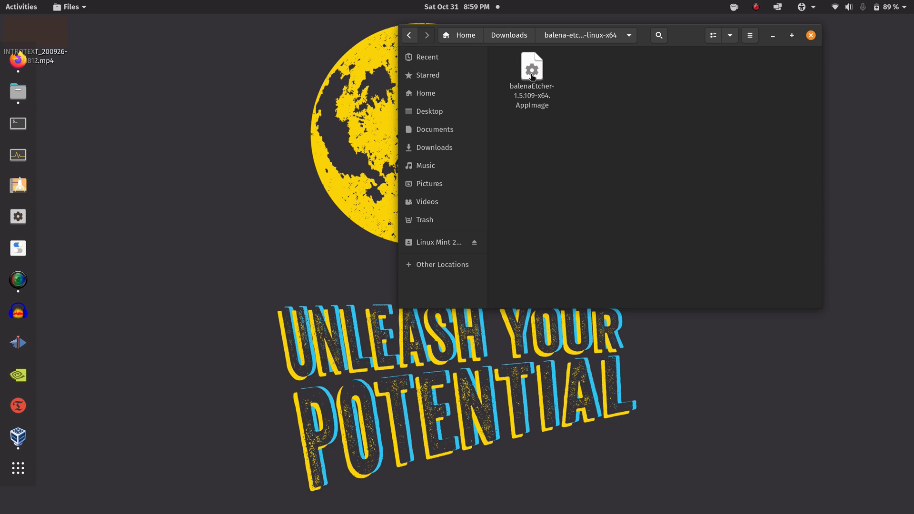
click(531, 68)
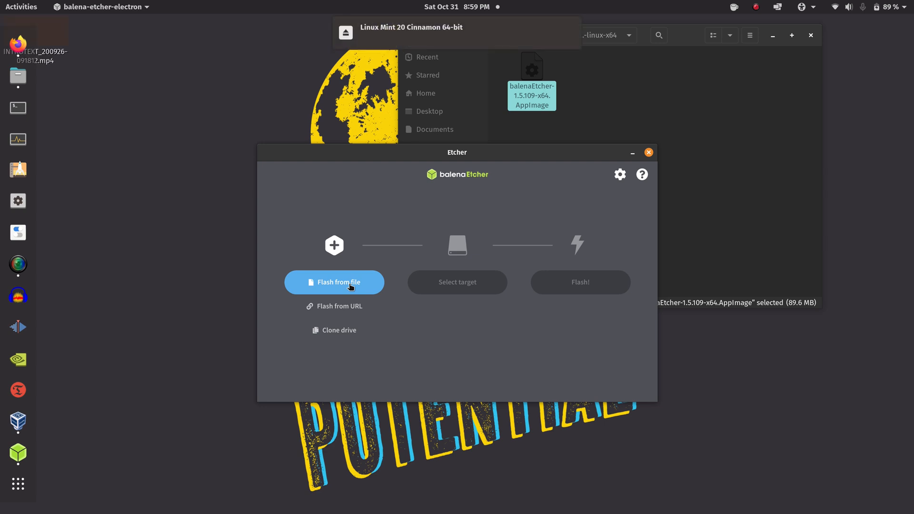
Load linuxmint-20-cinnamon-64bit.iso from Downloads into Etcher via Flash from file
mouse_move(403, 28)
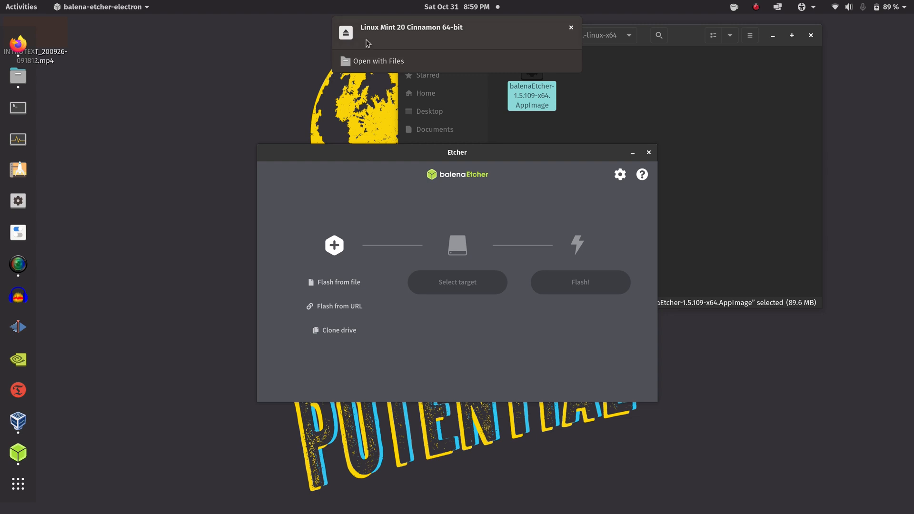
click(338, 280)
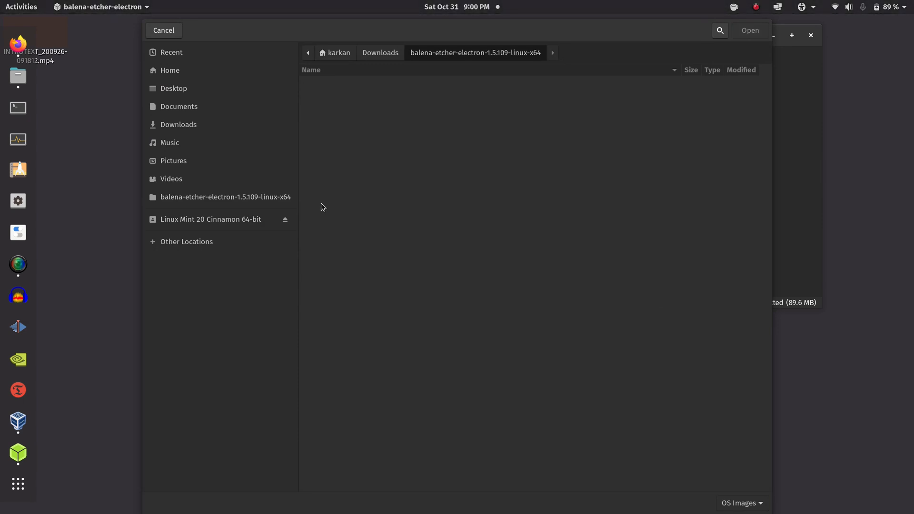
click(191, 131)
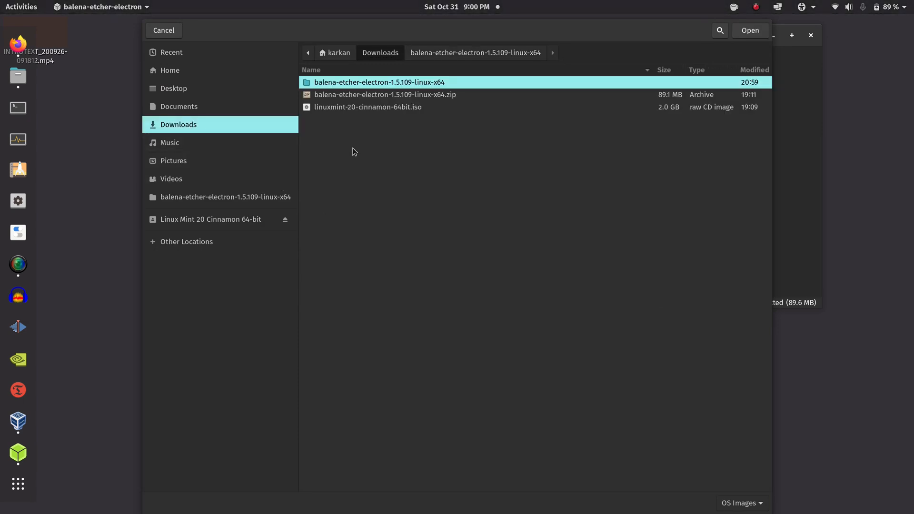
click(370, 107)
click(751, 30)
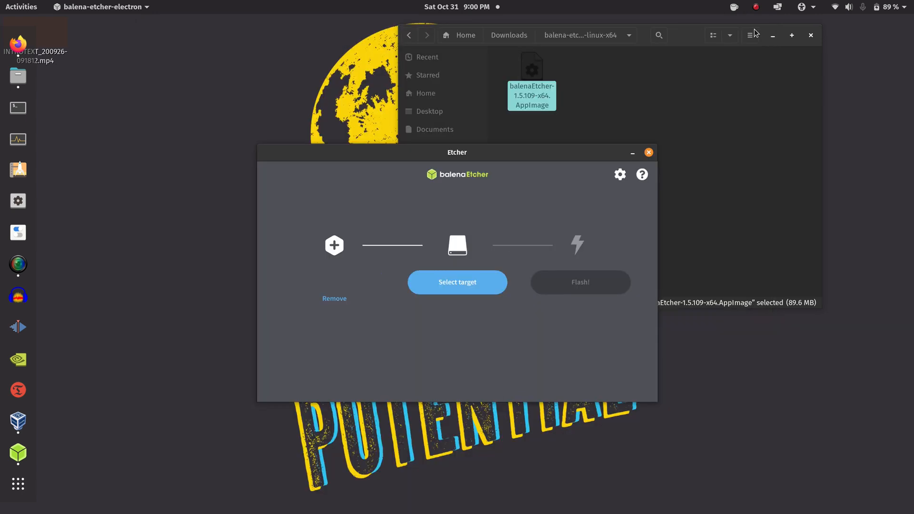
Set the 30.8 GB SanDisk drive as Etcher's target, then close Etcher and the Files window
click(461, 285)
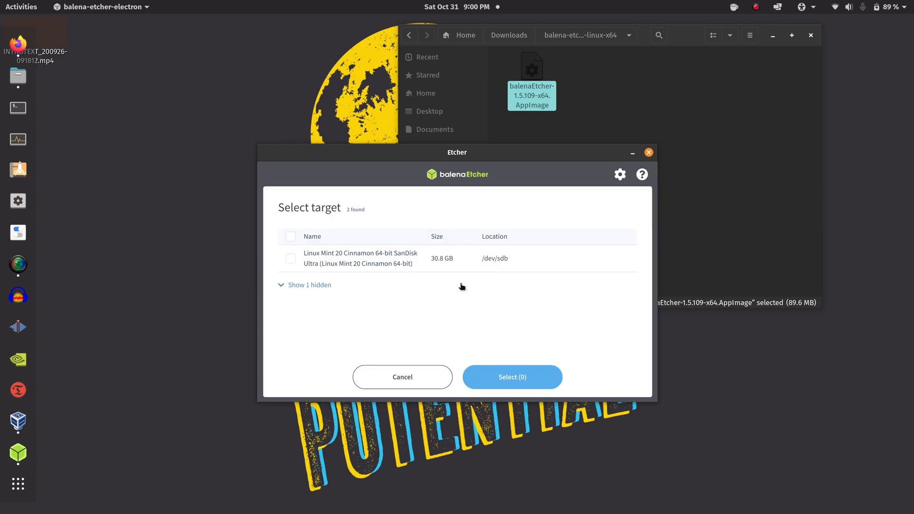
click(290, 260)
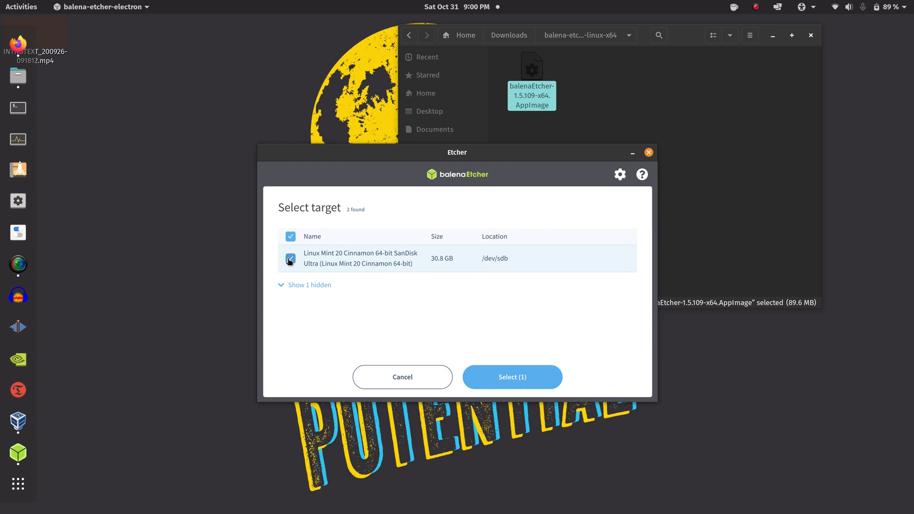
click(518, 379)
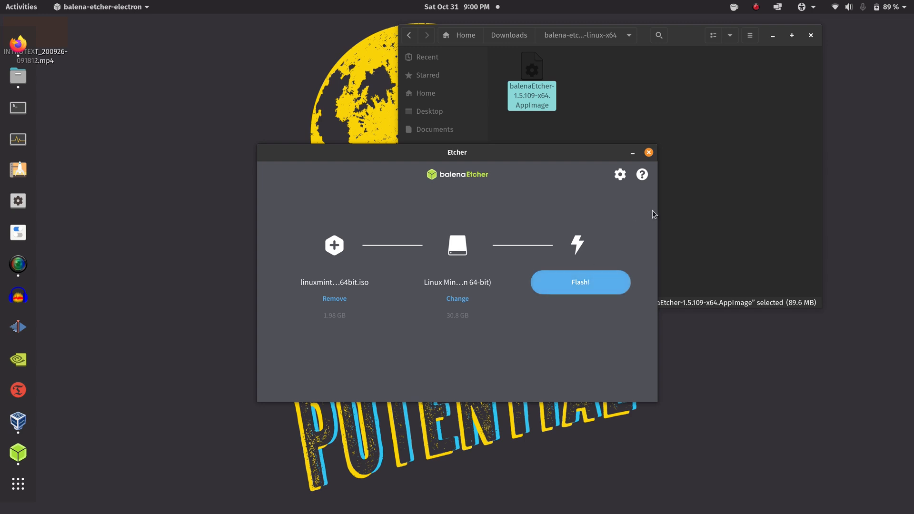
click(649, 153)
click(810, 38)
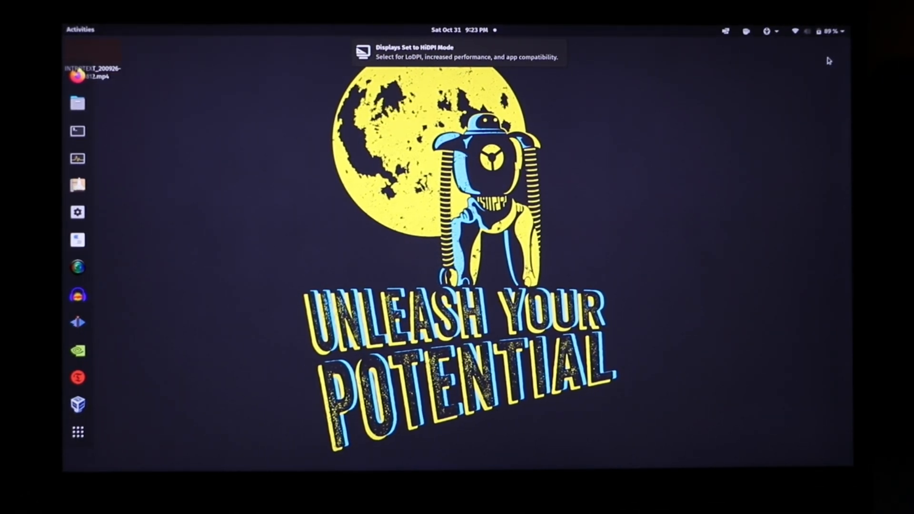
Restart the computer using Restart… under Power Off / Log Out in the system menu
click(833, 32)
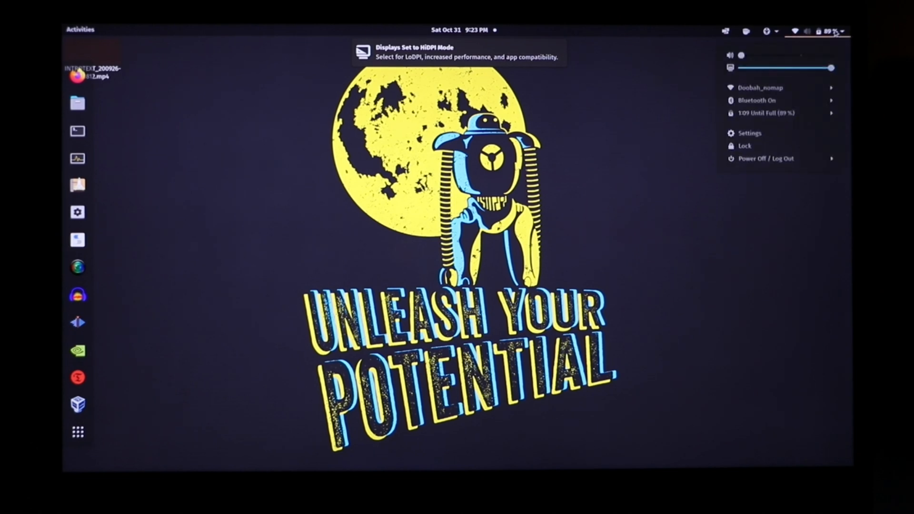
click(760, 159)
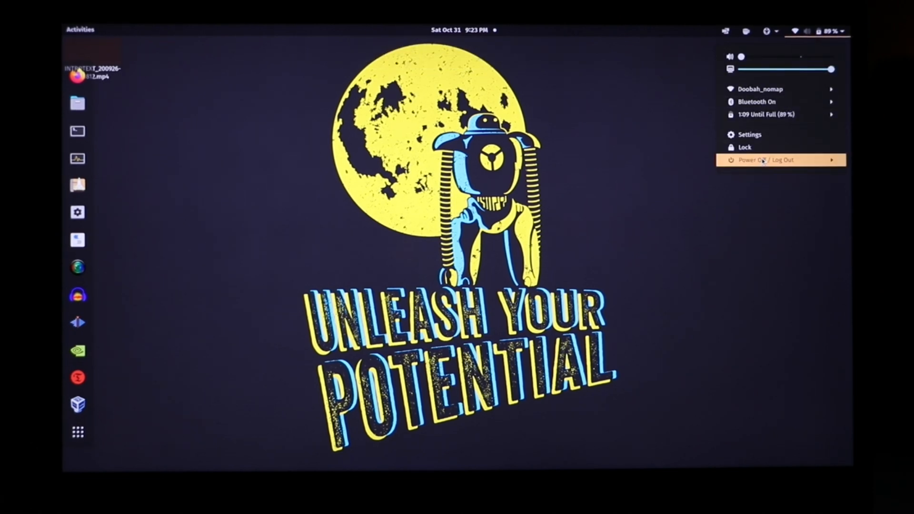
click(751, 186)
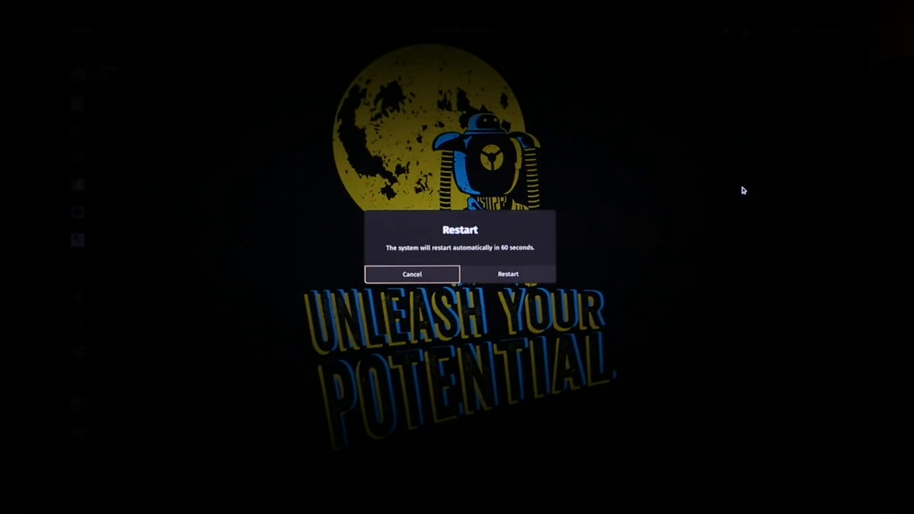
click(519, 272)
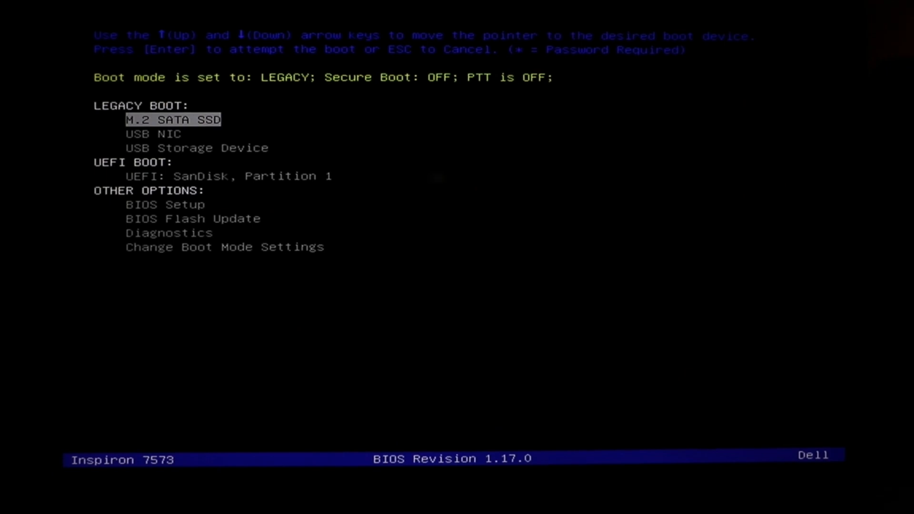
Select USB Storage Device in the Dell boot menu and boot from it
key(Down)
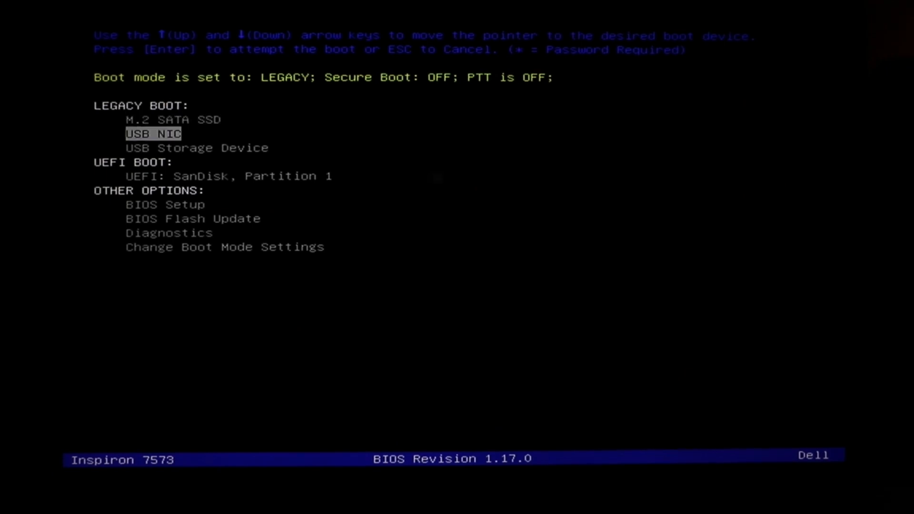
key(Down)
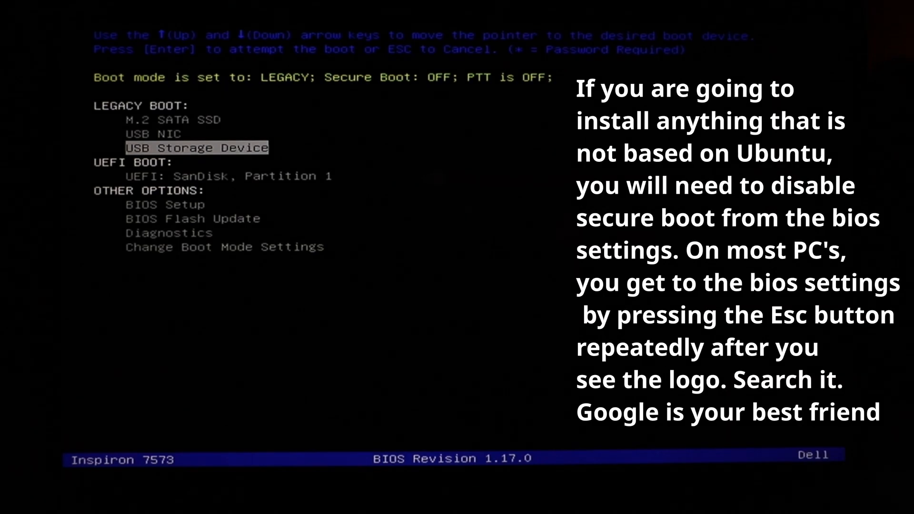
key(Return)
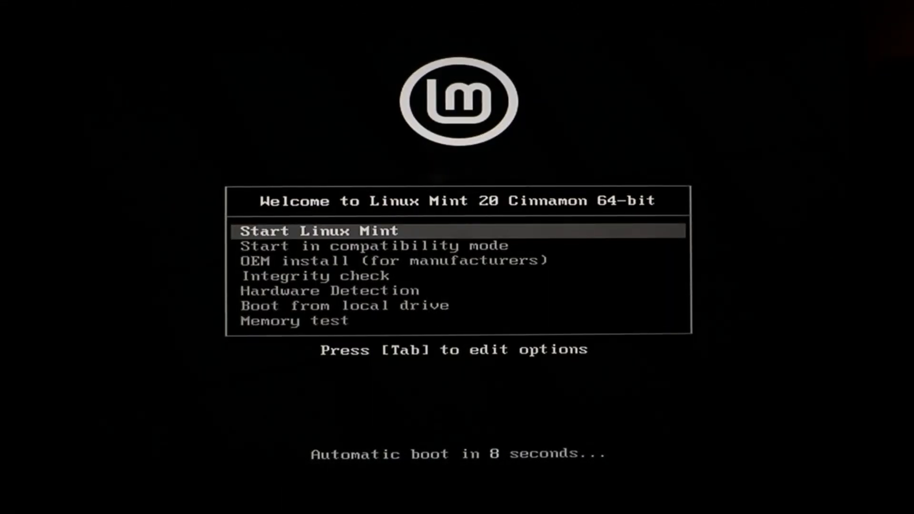
Halt the boot countdown and launch Start Linux Mint to load the live Cinnamon desktop
key(Down)
key(Down)
key(Down)
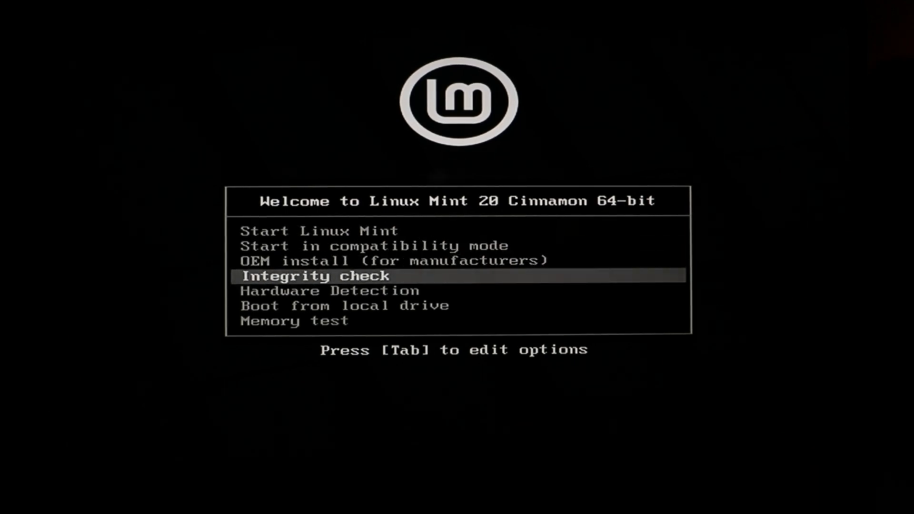
key(Up)
key(Up)
key(Up)
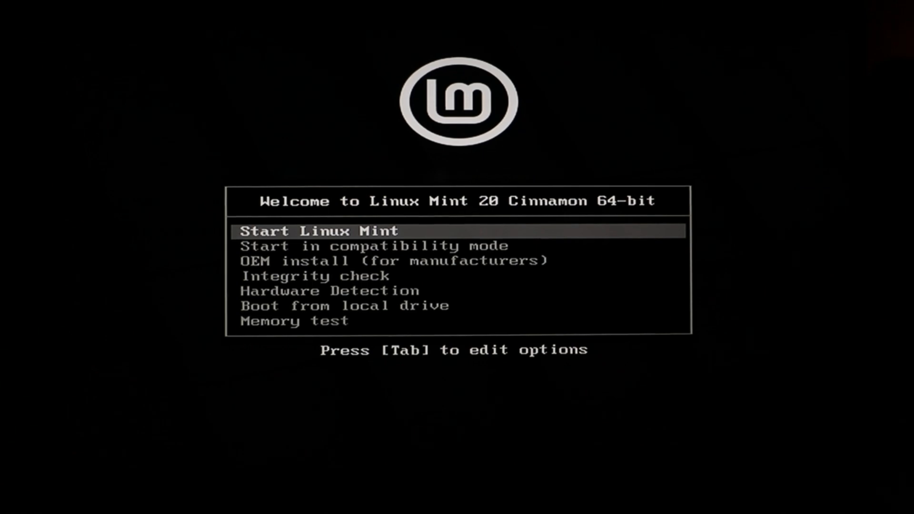
key(Return)
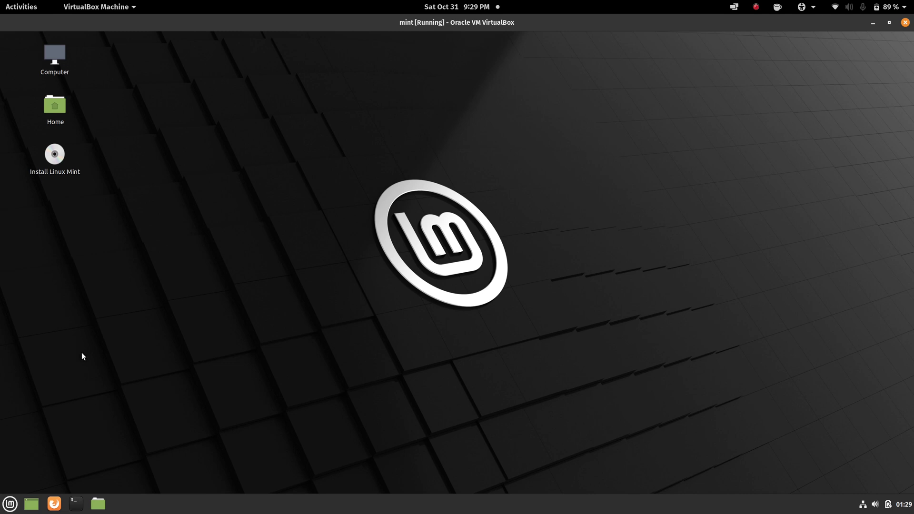
Verify the Wired connection in the network tray, then launch Install Linux Mint from the desktop
click(864, 505)
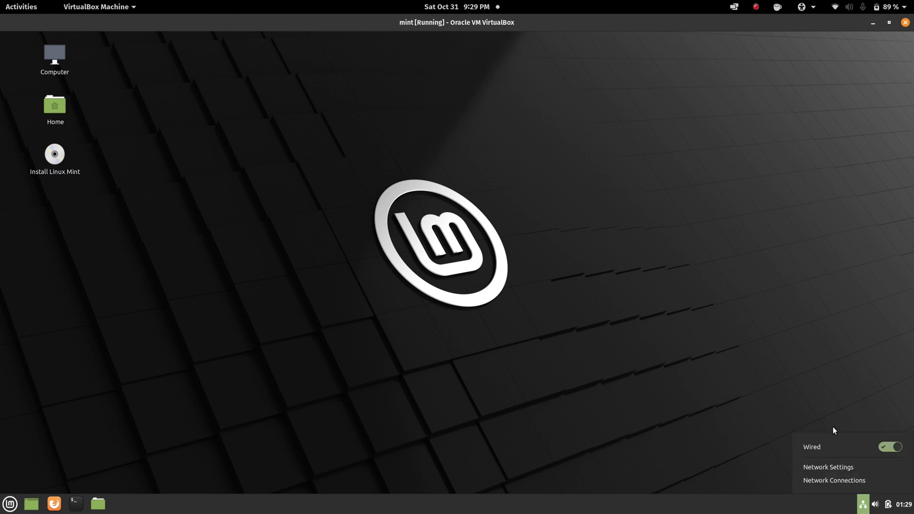
click(827, 406)
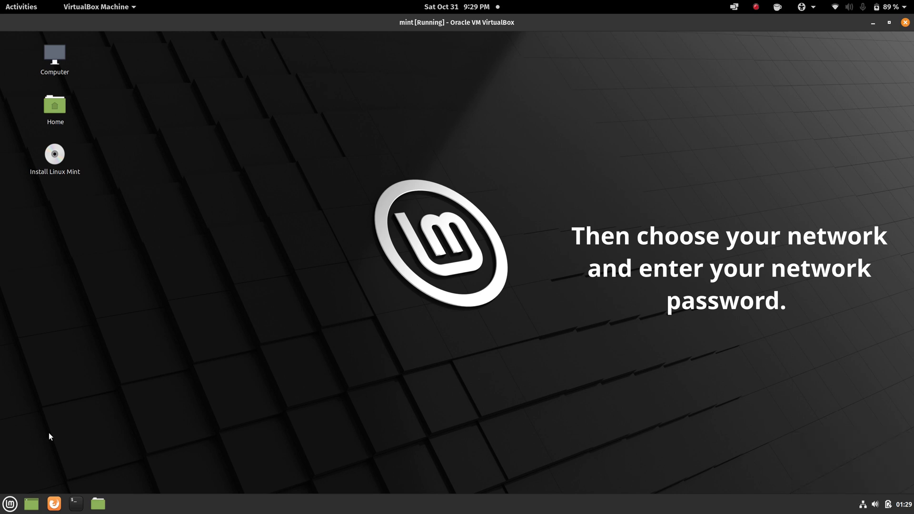
double_click(56, 156)
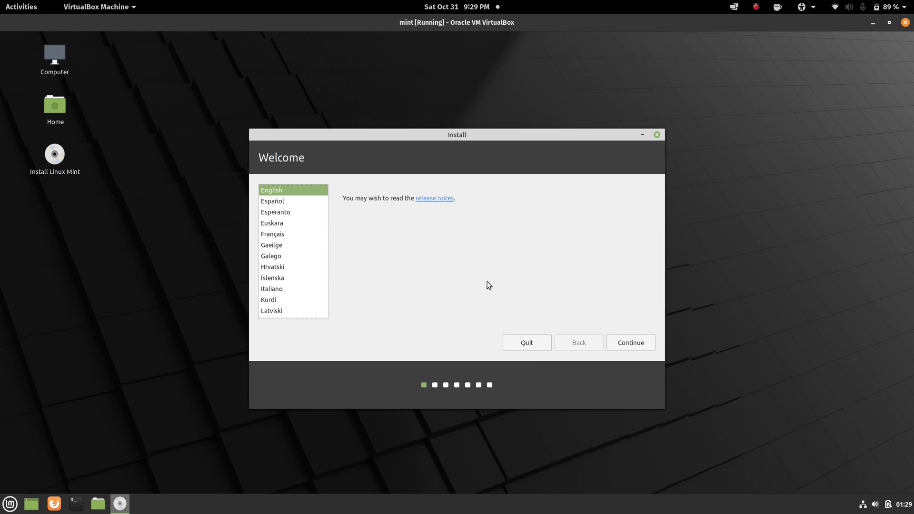
Keep English and the English (US) keyboard, tick Install multimedia codecs, and continue
click(633, 343)
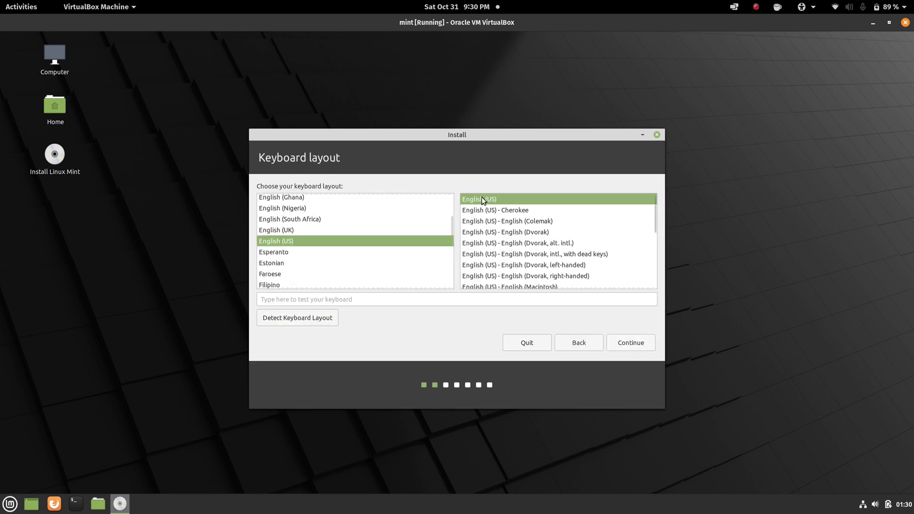
click(622, 340)
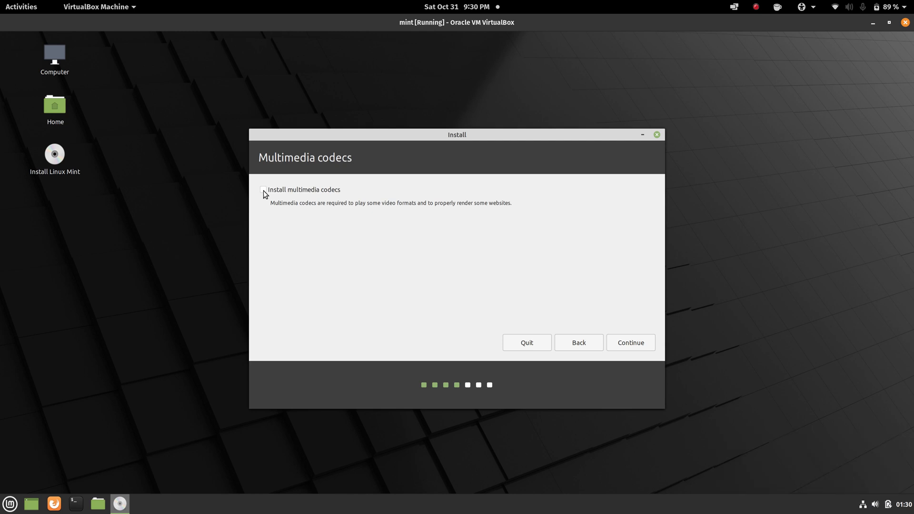
click(264, 190)
click(630, 343)
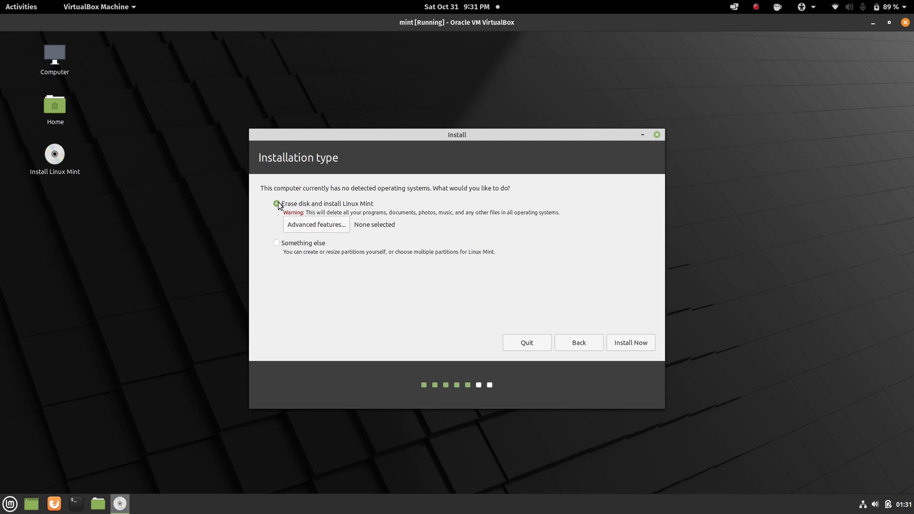
Install Now with Erase disk, confirm writing changes to disk, and accept New York as location
click(622, 344)
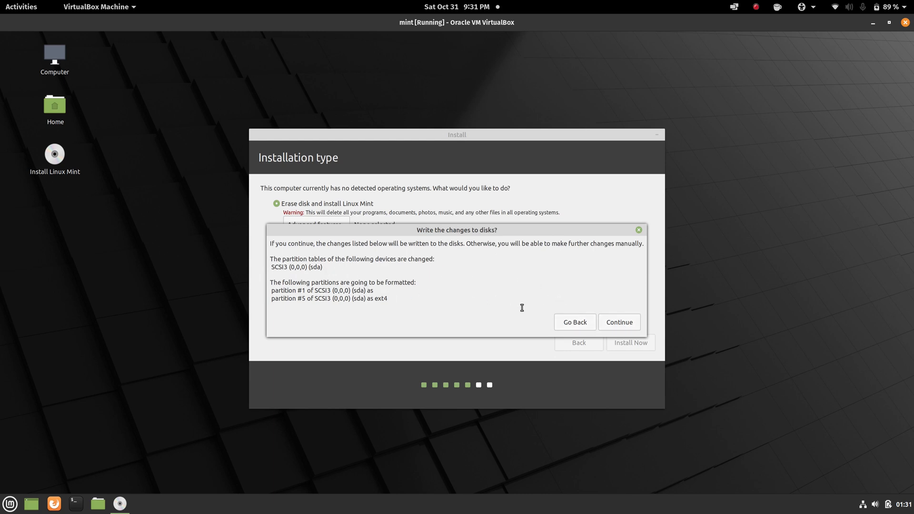
click(611, 324)
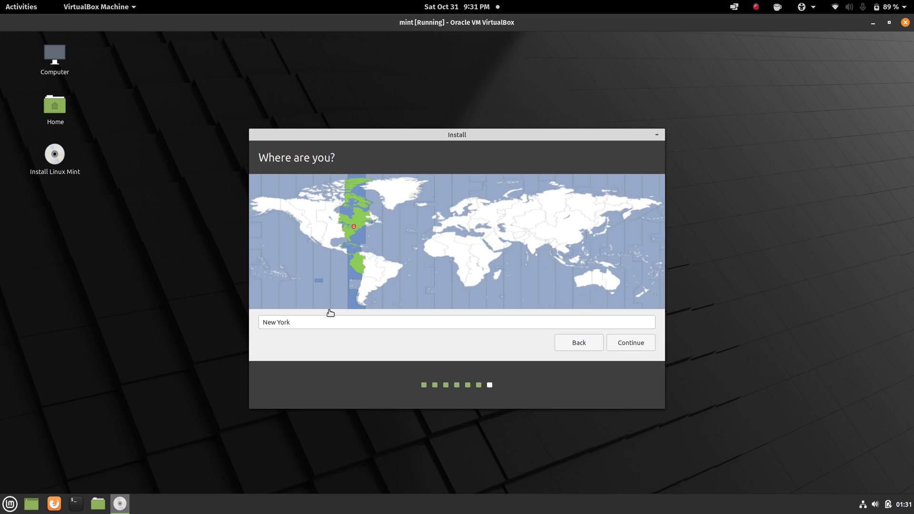
click(614, 343)
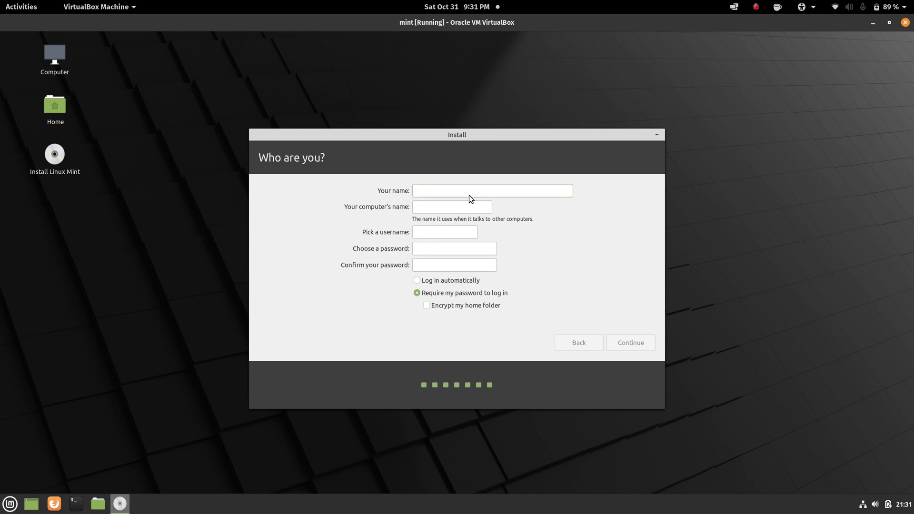
Enter the user's name, an unused computer name and a password, then start the installation
key(BackSpace)
key(BackSpace)
key(BackSpace)
key(BackSpace)
key(BackSpace)
key(BackSpace)
key(BackSpace)
key(BackSpace)
key(BackSpace)
key(BackSpace)
key(BackSpace)
key(BackSpace)
key(BackSpace)
key(BackSpace)
key(BackSpace)
key(BackSpace)
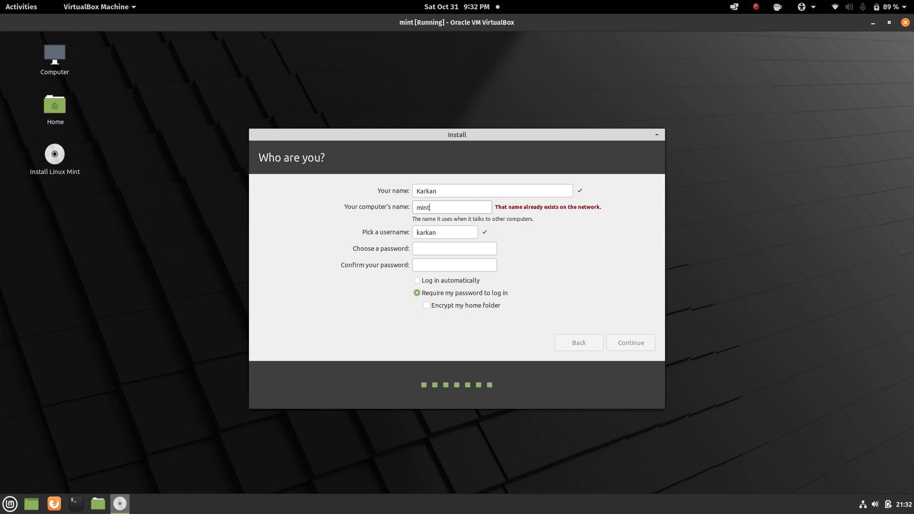
key(BackSpace)
key(BackSpace)
key(BackSpace)
key(BackSpace)
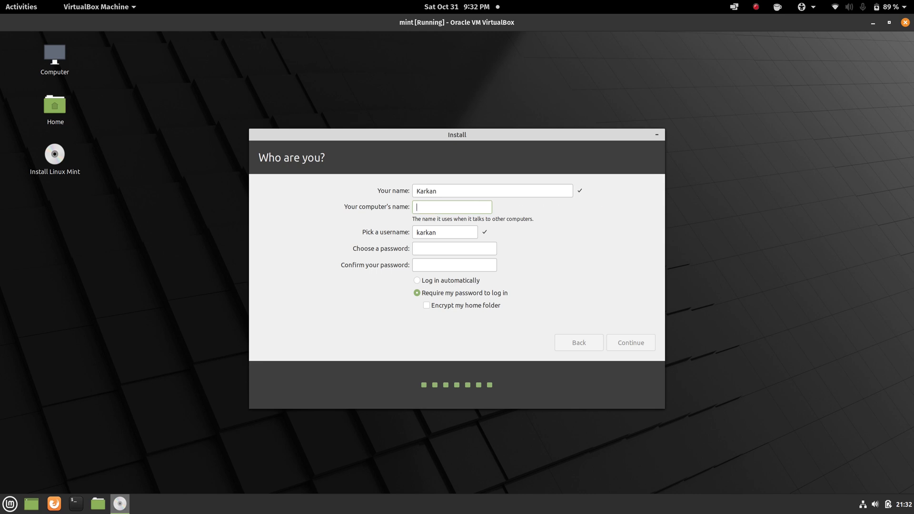
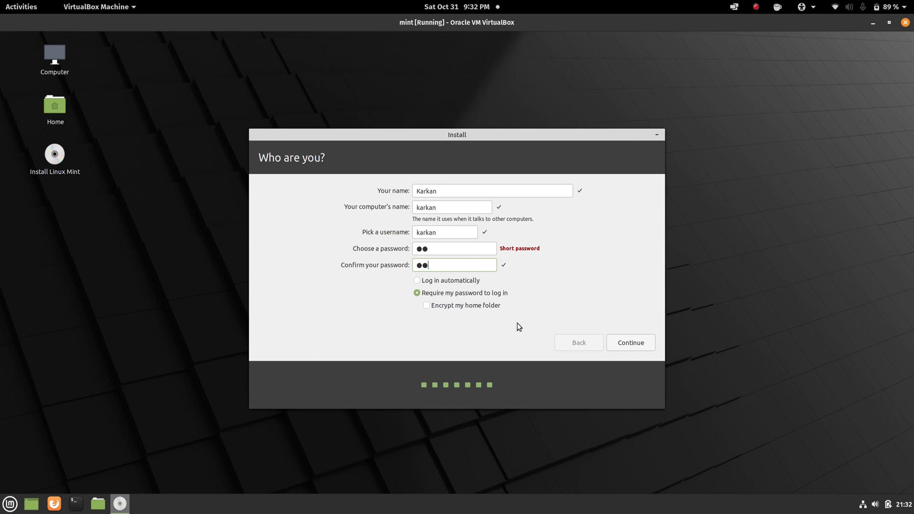
click(623, 341)
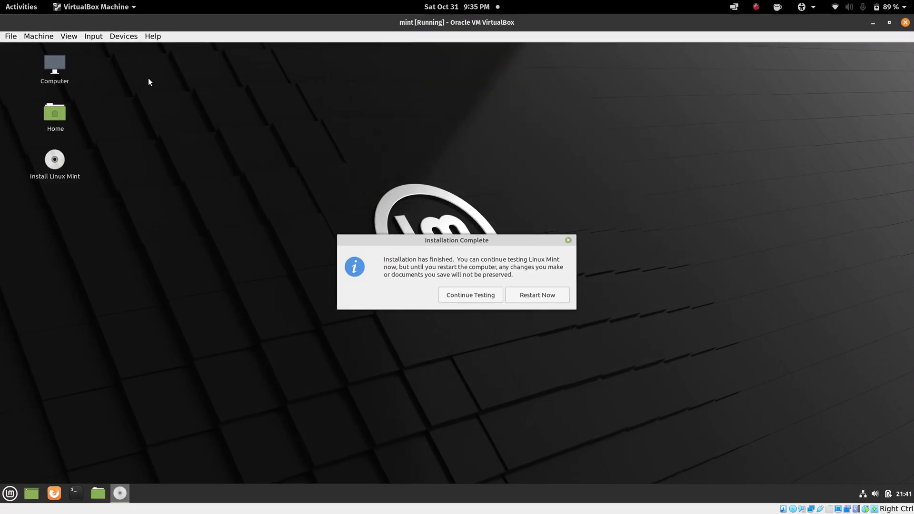
Switch the virtual machine to View > Full-screen Mode and choose Restart Now
click(72, 38)
click(86, 47)
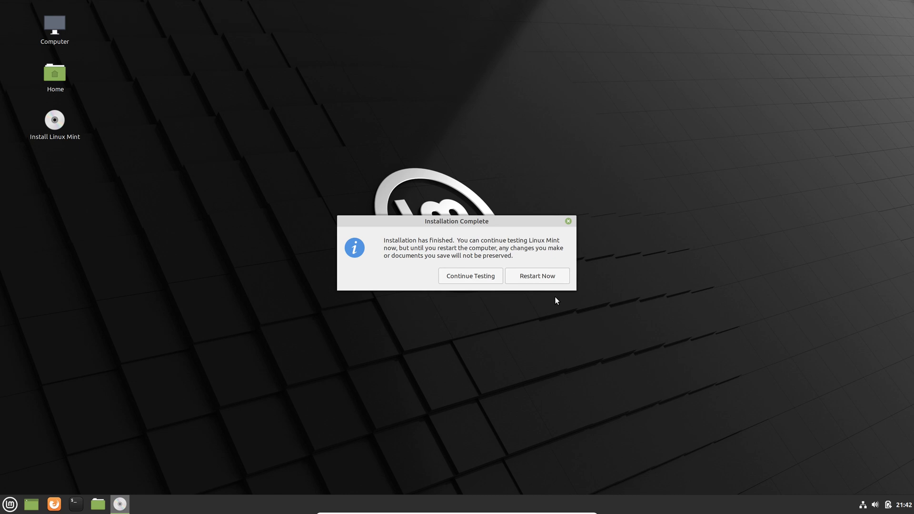
click(532, 278)
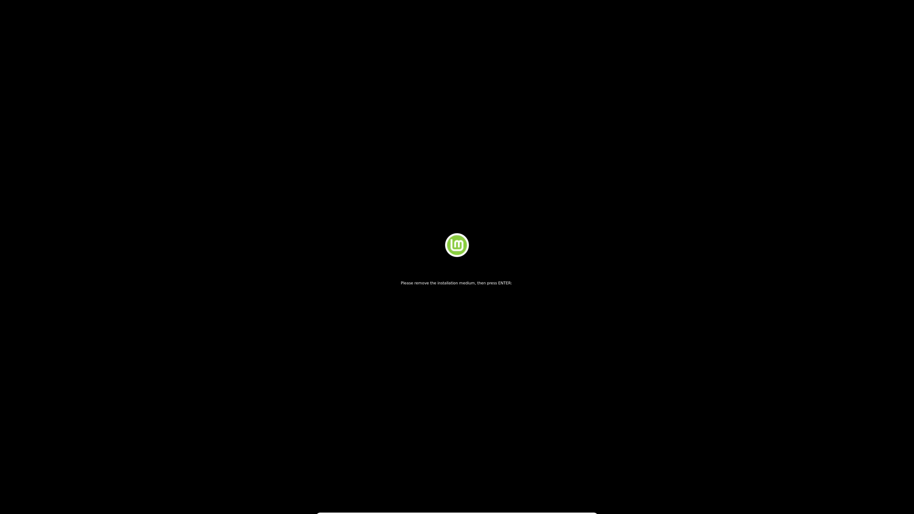
Continue past the remove-installation-medium prompt and close both mouse-integration notices
key(Return)
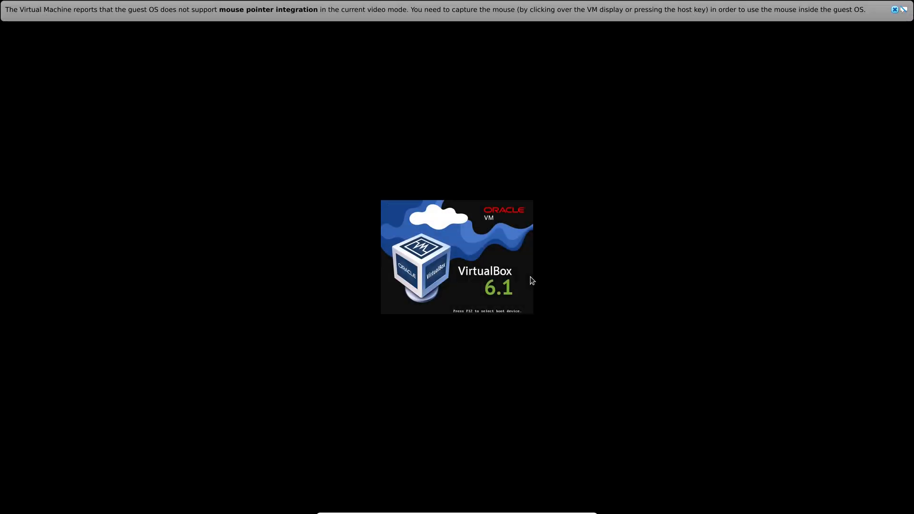
click(896, 9)
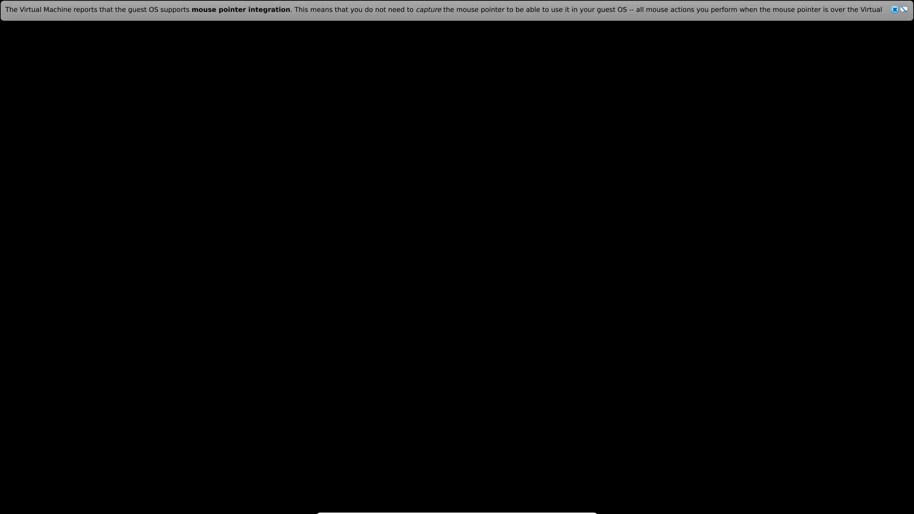
click(895, 9)
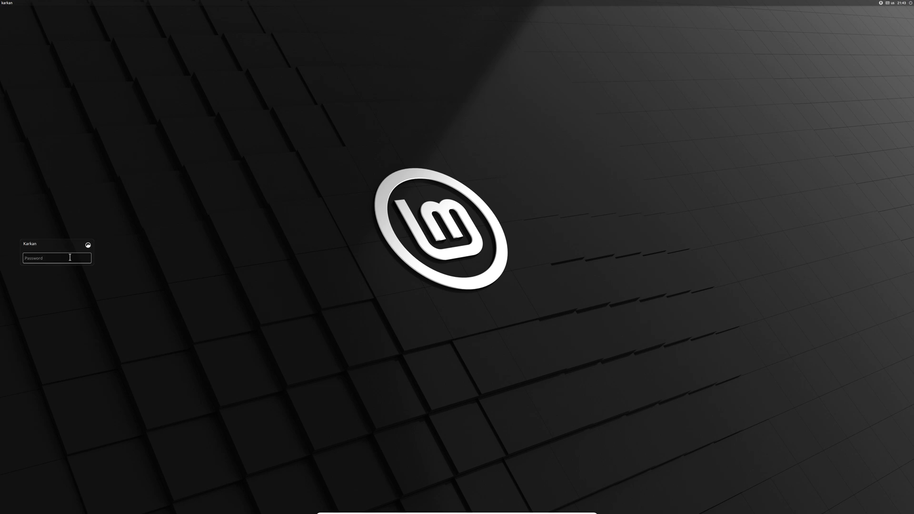
Enter the account password at the login screen to reach the Mint desktop
text(••)
key(Return)
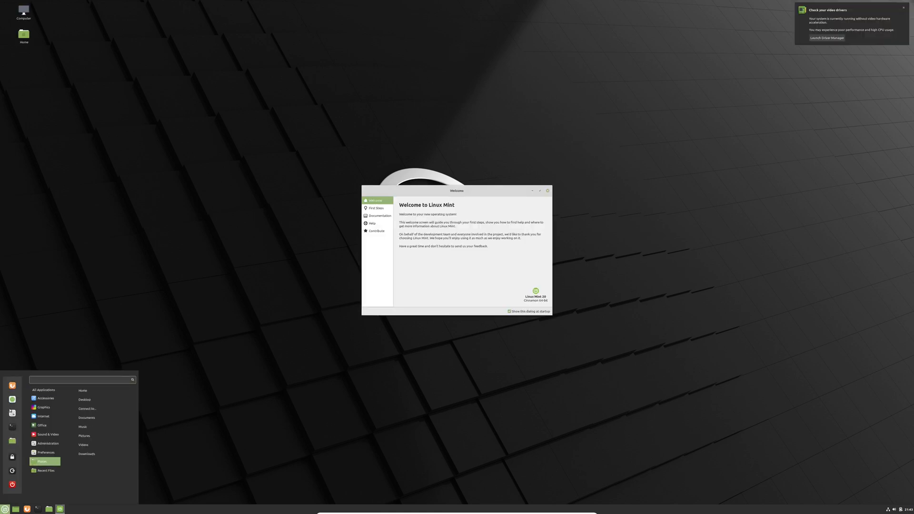
Open System Settings and go to the Display settings
click(10, 410)
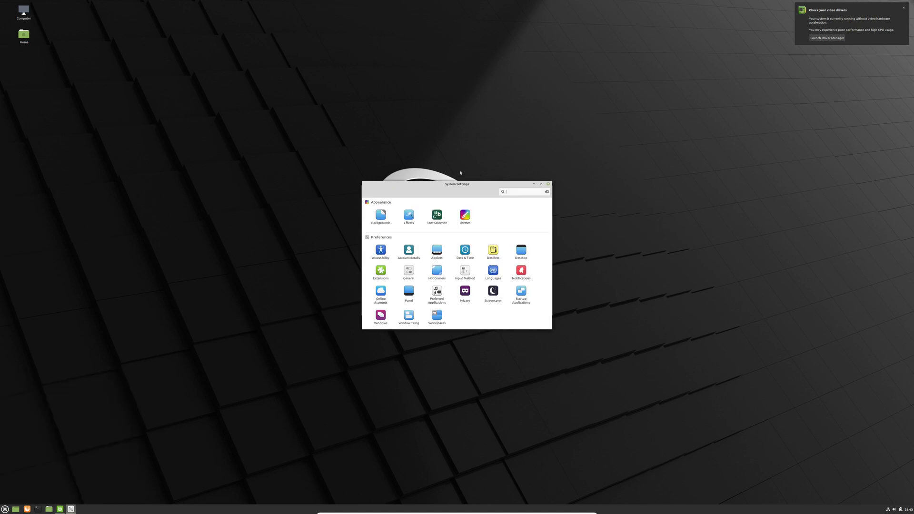
scroll(447, 275, down, 1)
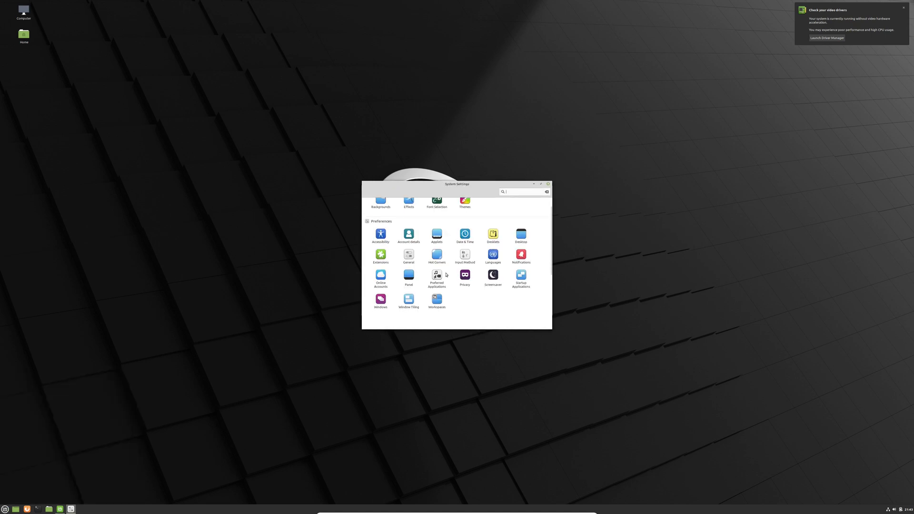
scroll(447, 275, down, 1)
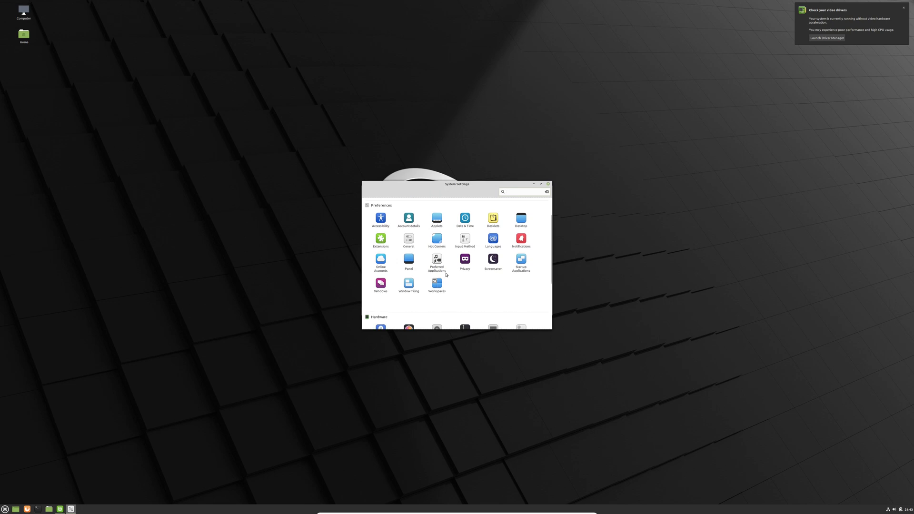
scroll(447, 275, down, 2)
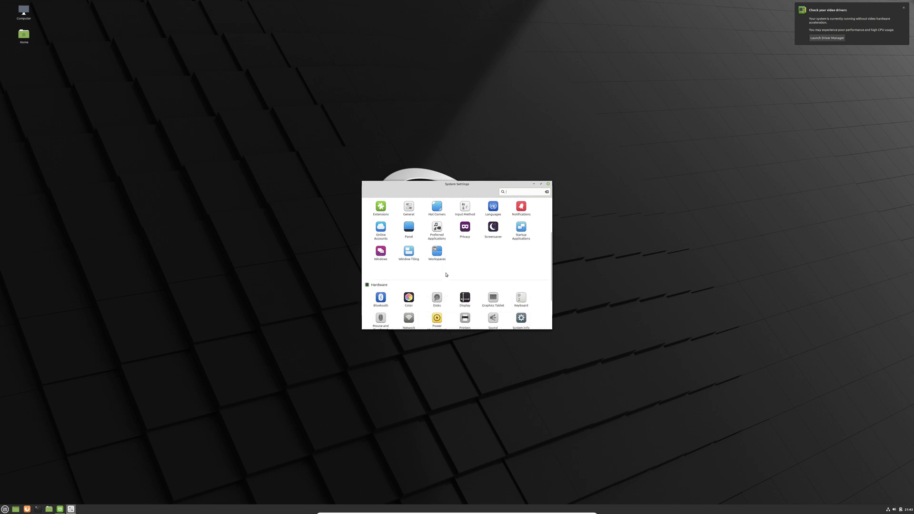
click(472, 302)
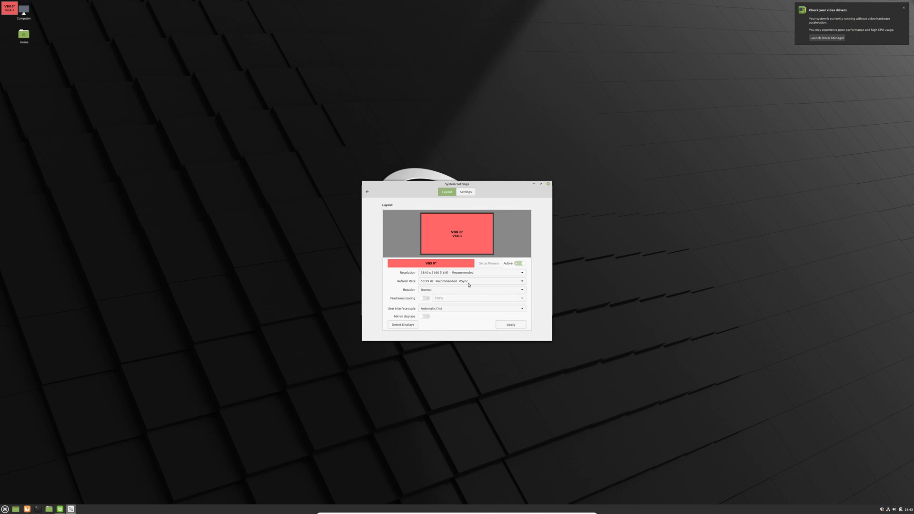
Set User interface scale to Double (Hi-DPI), apply and keep it, then close settings
click(464, 309)
click(437, 326)
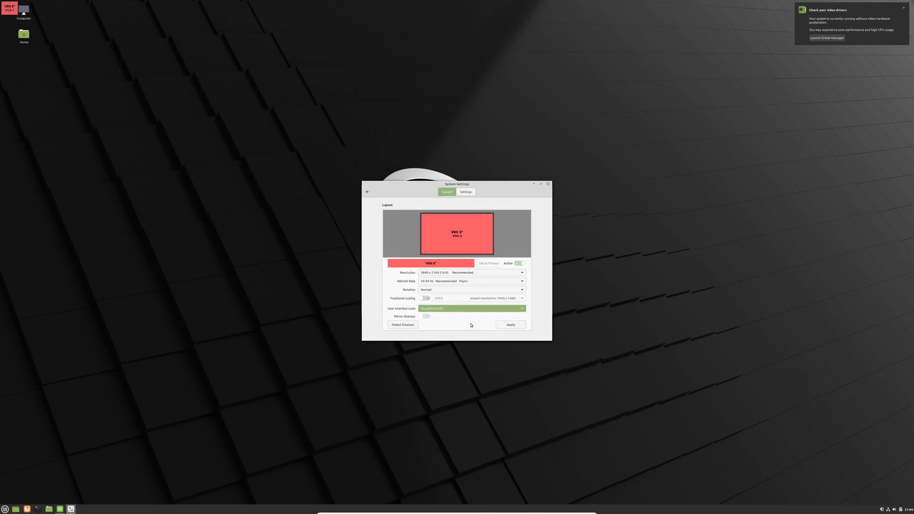
click(512, 325)
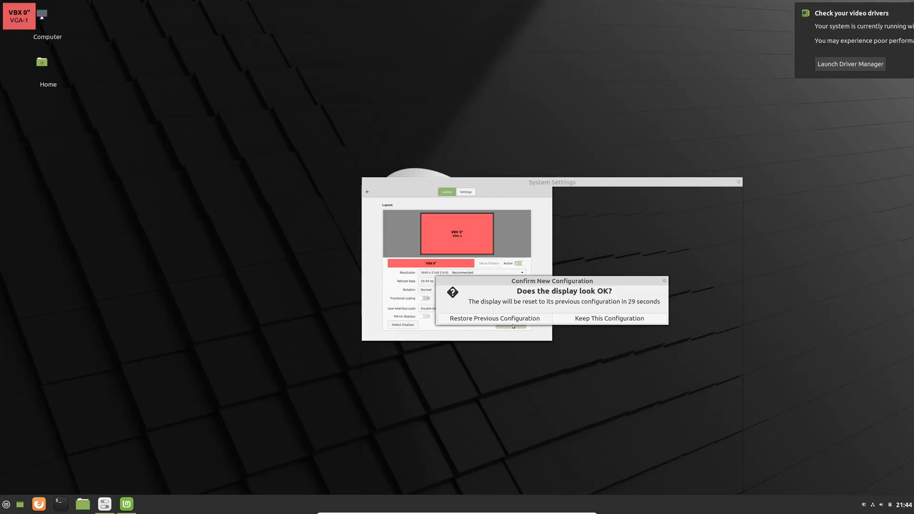
click(609, 319)
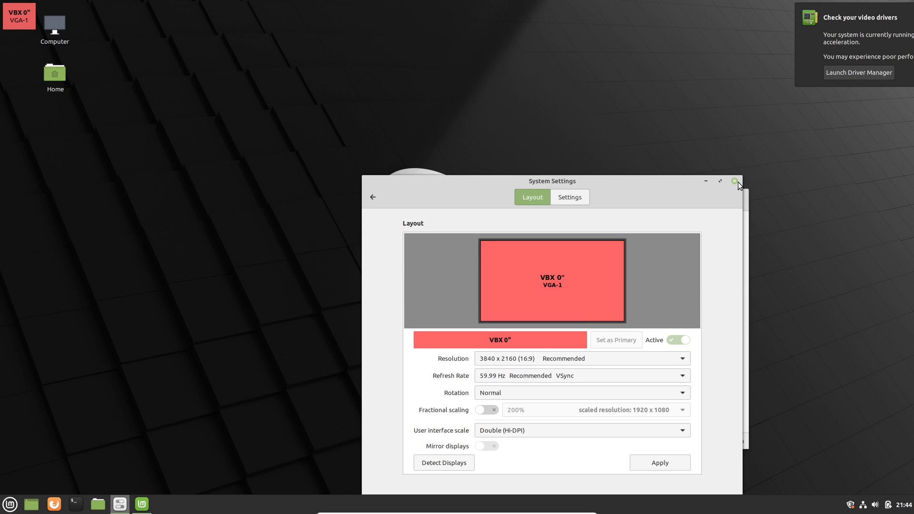
click(738, 183)
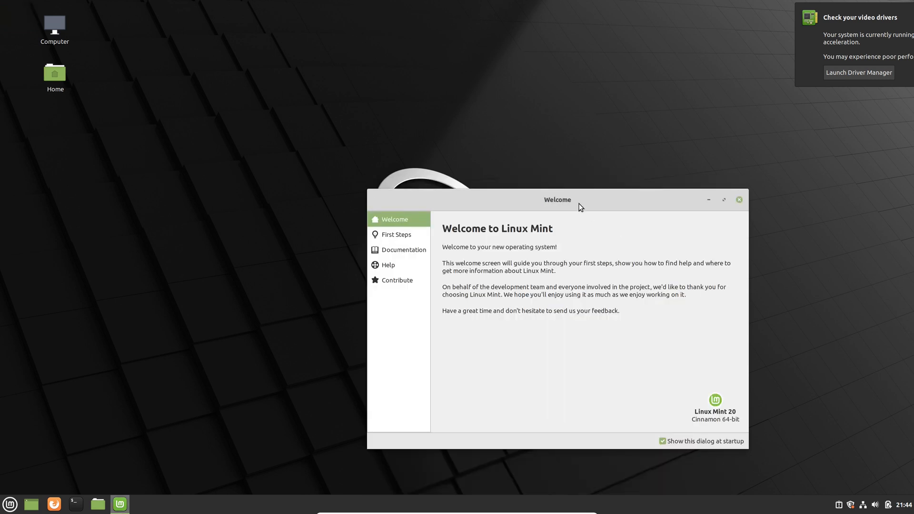
Switch on the dark desktop theme from the First Steps page of Linux Mint's Welcome window
drag(580, 205, 455, 98)
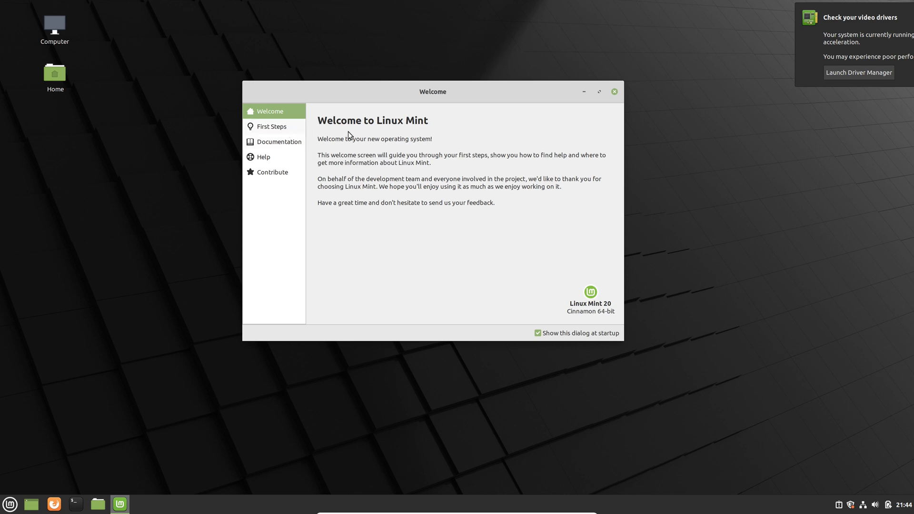
click(278, 129)
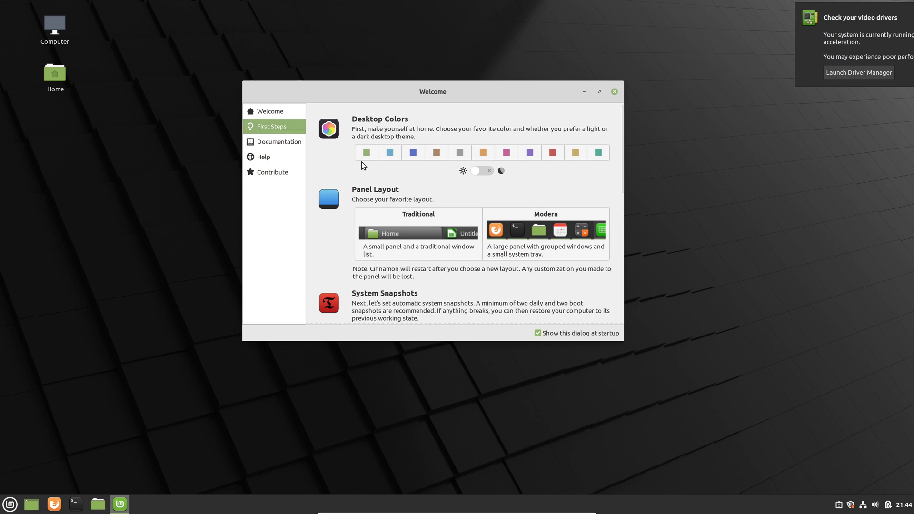
click(483, 172)
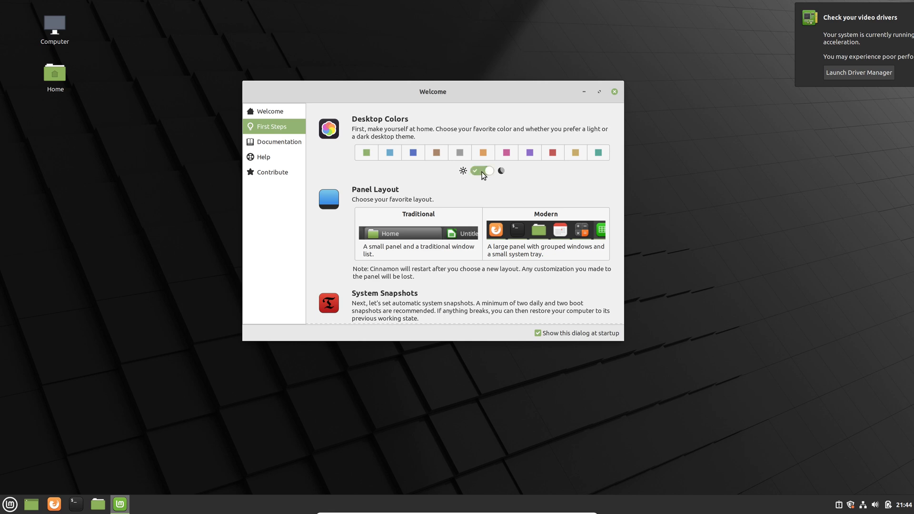